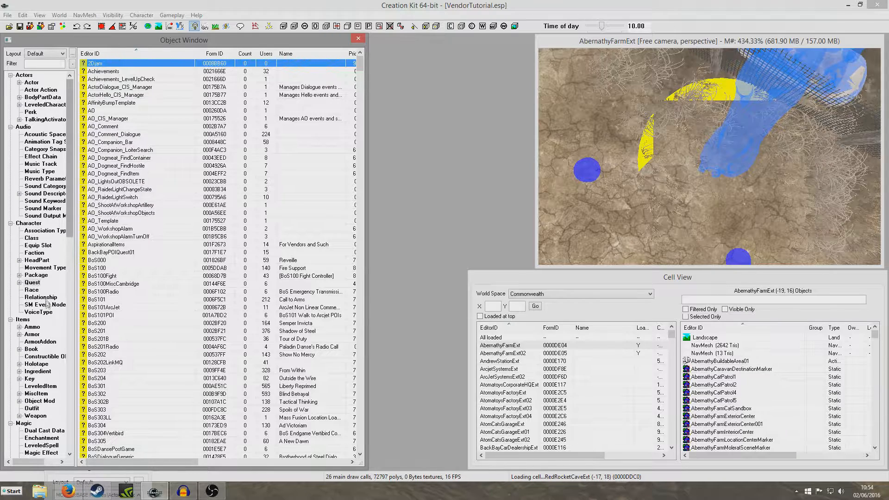
- Create a new voice type with the ID TutVendorVoice
click(39, 312)
right_click(144, 214)
click(169, 222)
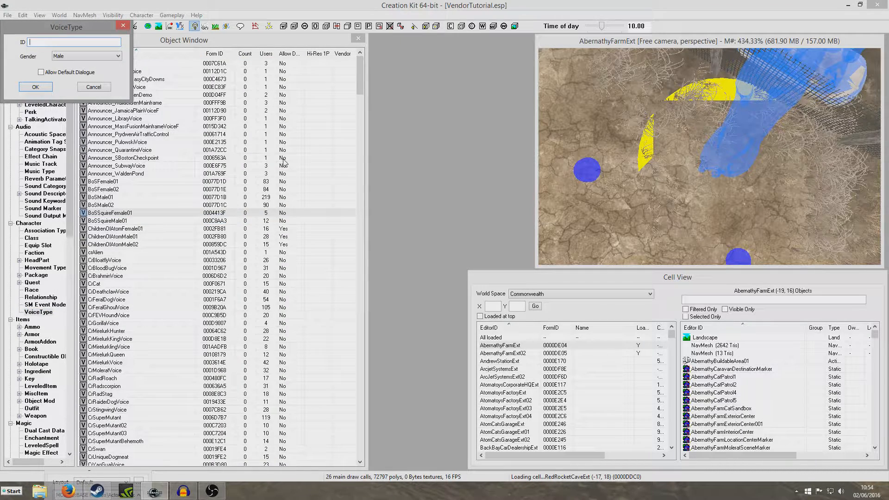
text(TutVendorVoice)
key(Return)
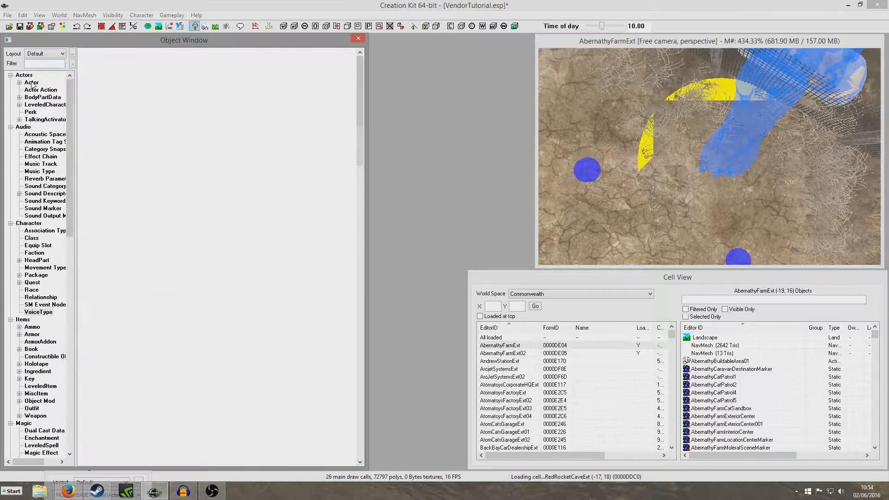
- Start a new actor with the ID TutVendor and set both its name and short name to Vendor
right_click(125, 98)
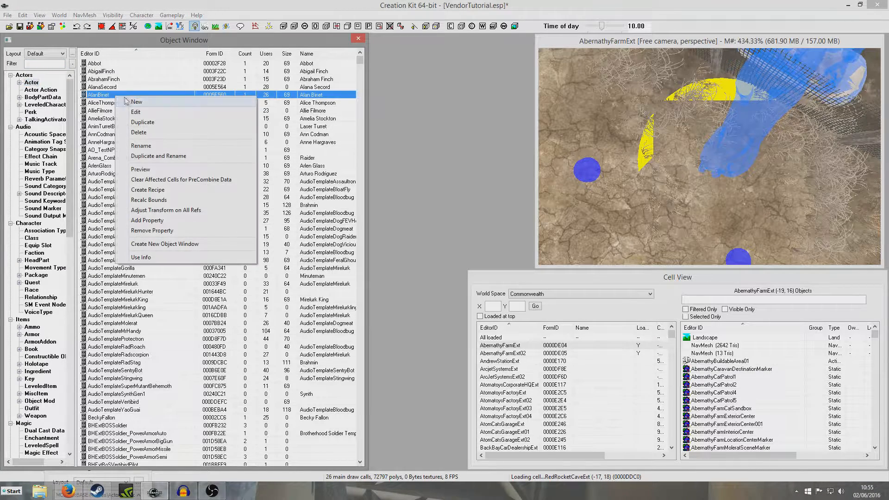
click(135, 102)
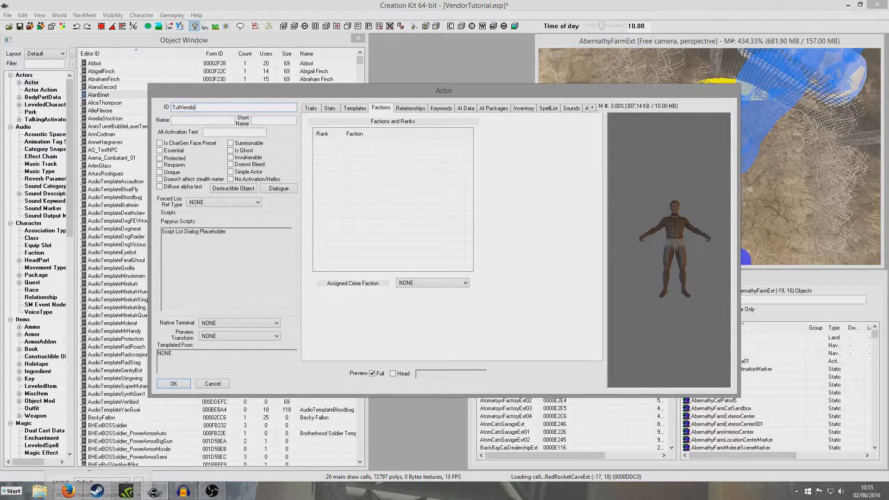
click(203, 120)
text(Vendor)
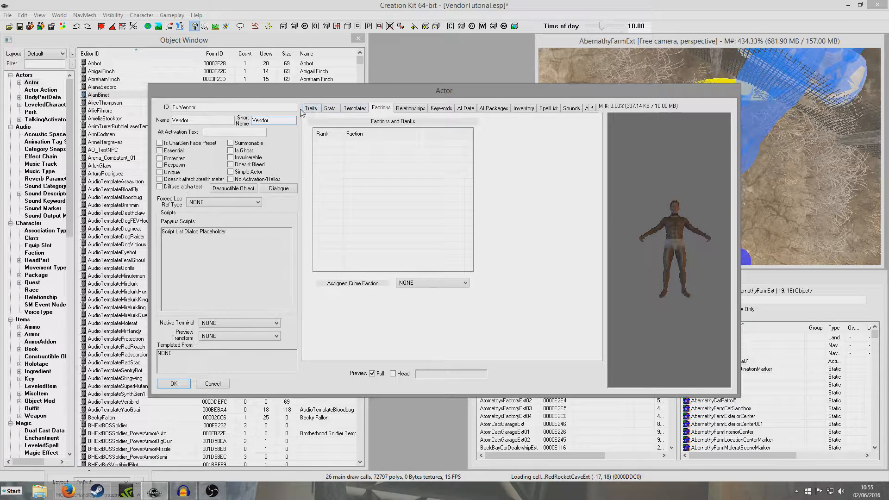
- Assign the TutVendorVoice voice type to the actor, flag it as unique and accept it
click(318, 107)
click(448, 147)
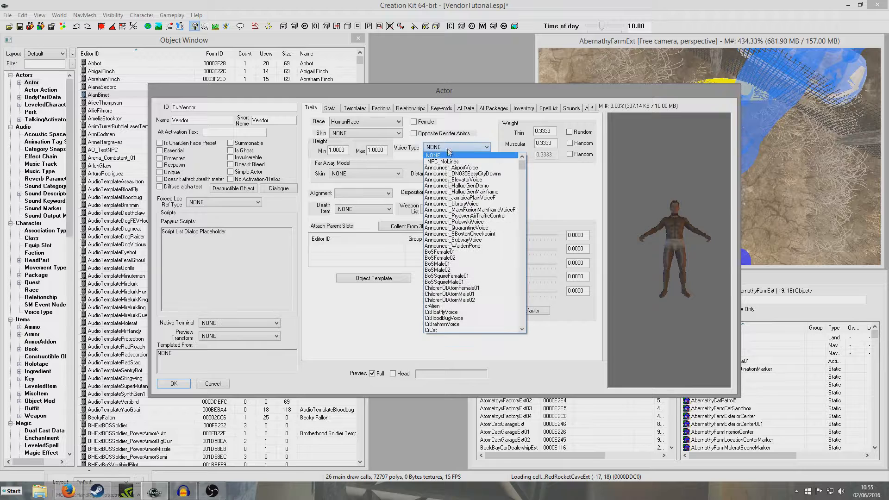
key(t)
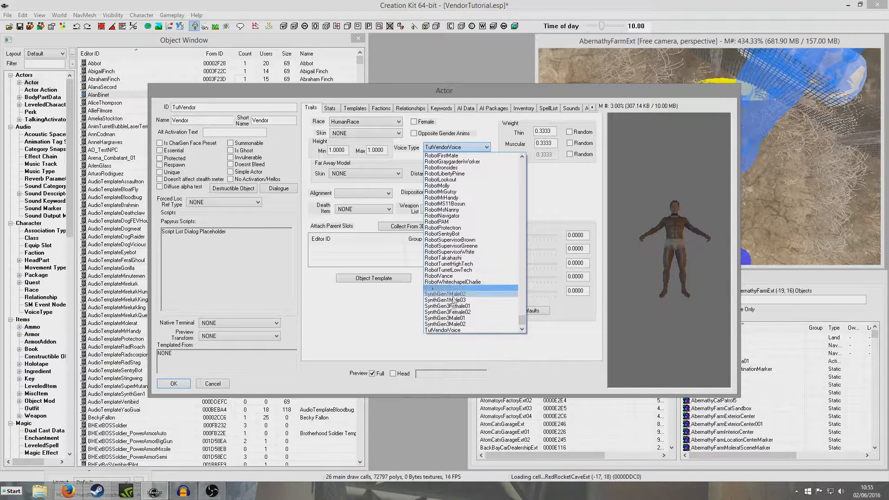
click(451, 331)
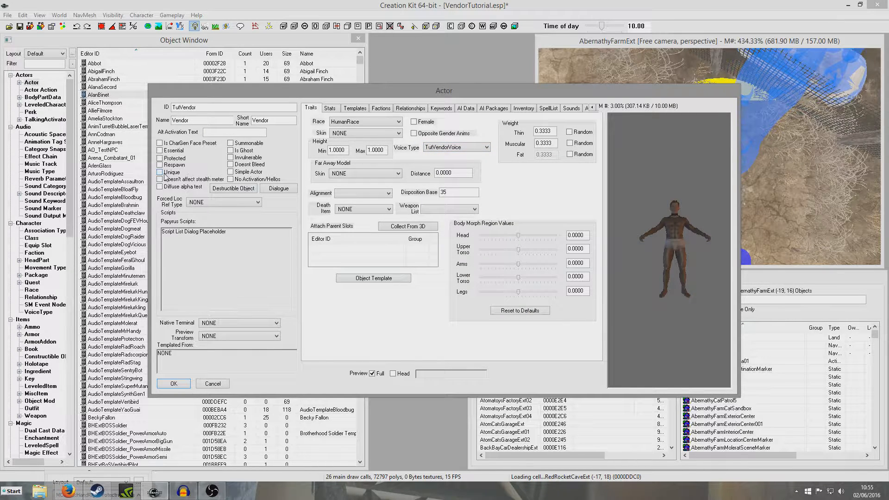
click(173, 384)
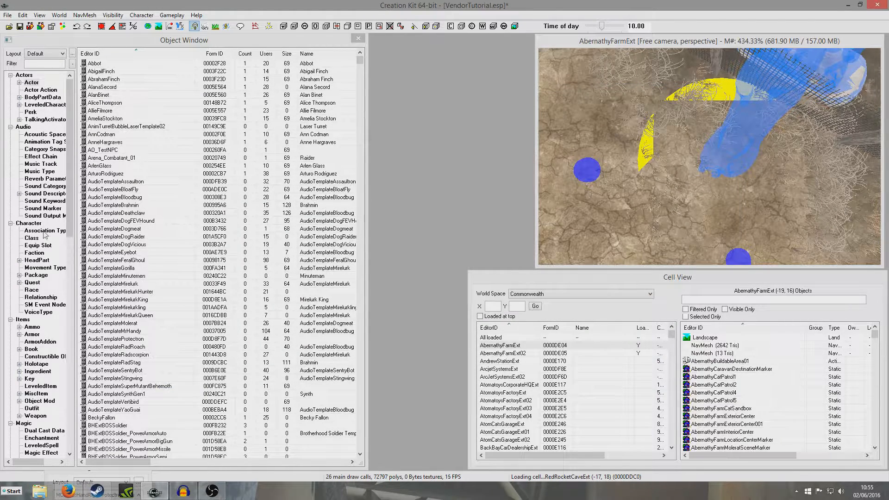
- Save the plugin and create a new quest with the ID TutVendorQuest and priority 45
click(34, 283)
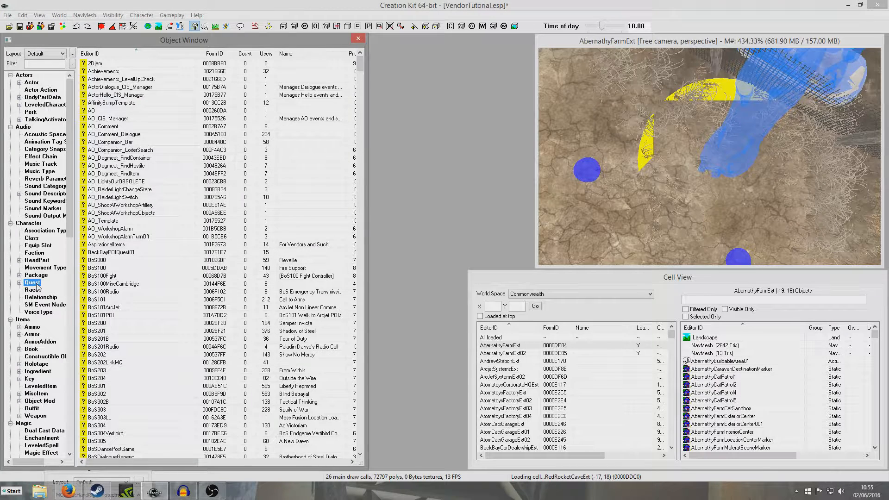
click(20, 26)
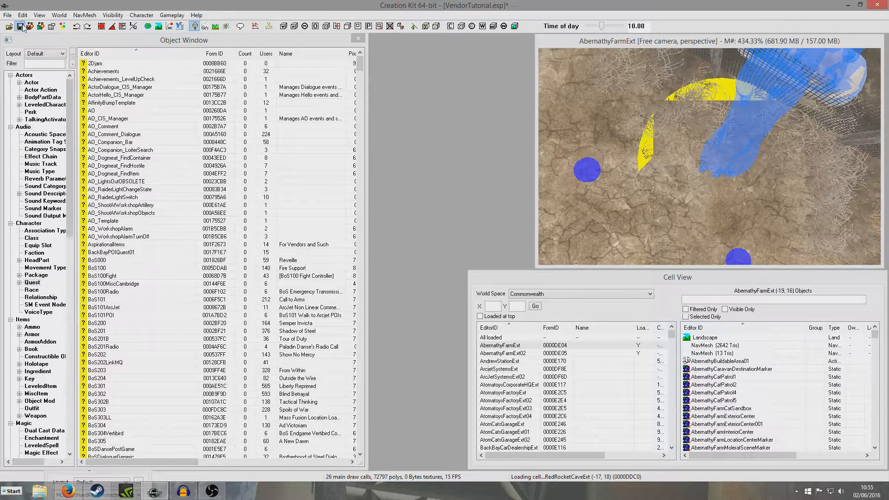
right_click(137, 154)
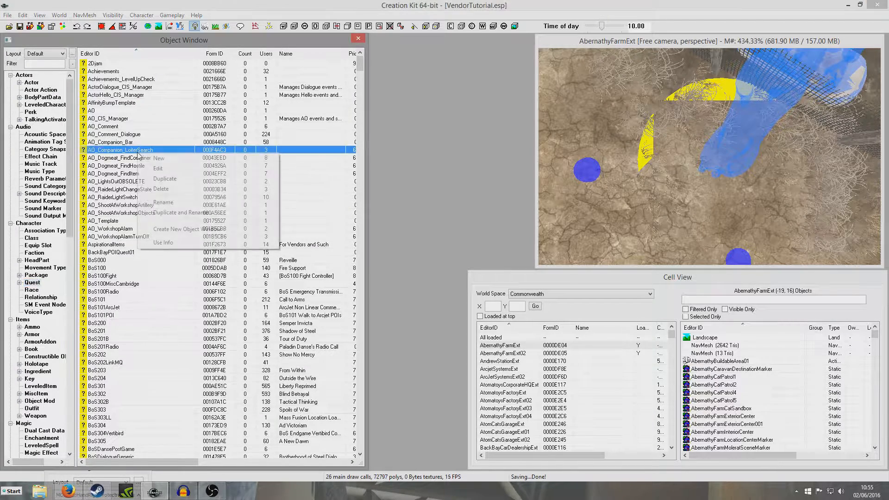
click(161, 159)
click(125, 124)
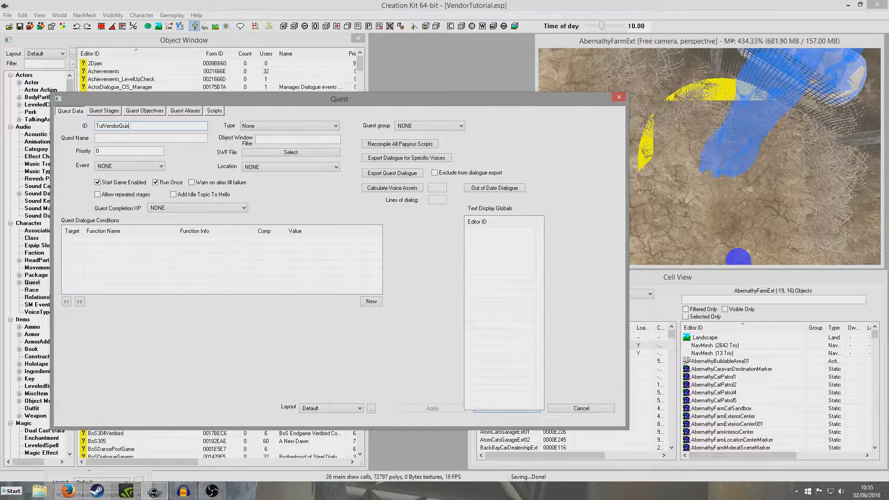
key(Tab)
key(Tab)
text(45)
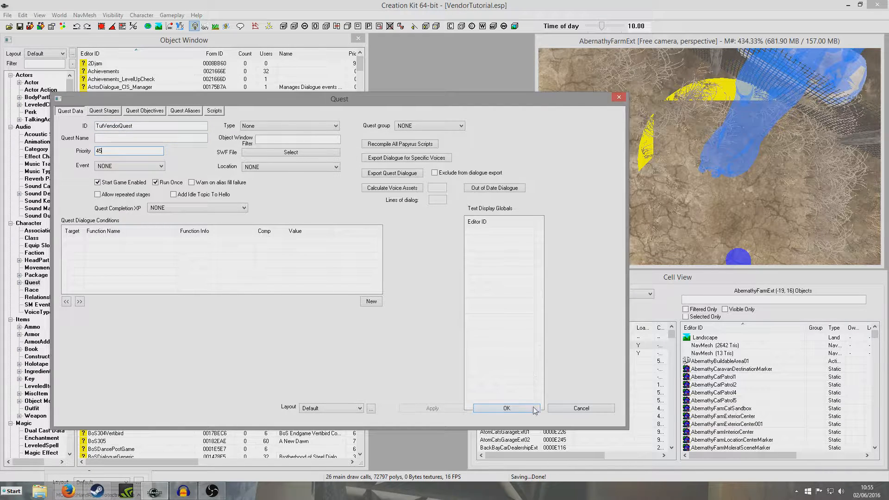
click(511, 407)
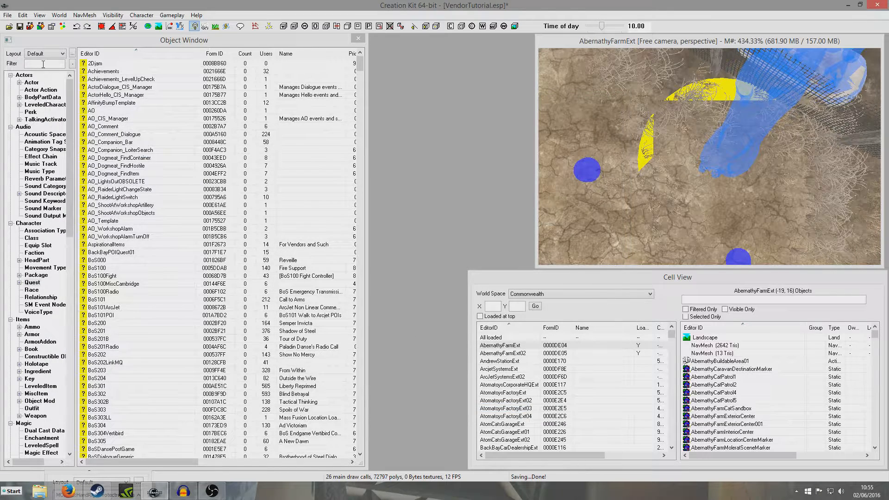
- Reopen TutVendorQuest using the filter "tutven" and add a reference alias named Vendor, filled by the unique actor TutVendor
click(43, 63)
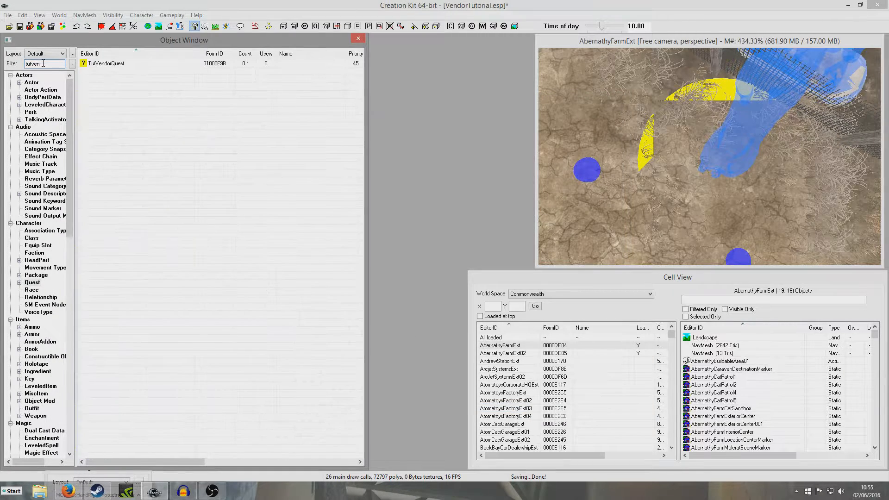
double_click(112, 63)
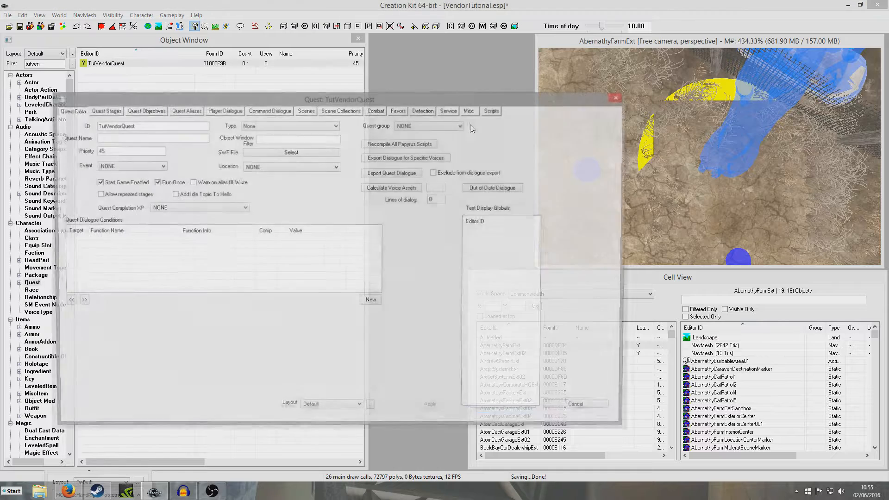
click(185, 111)
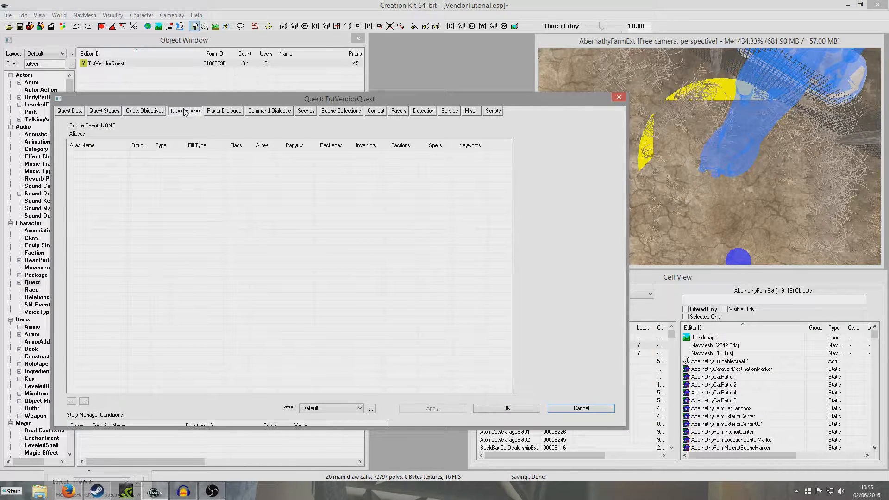
right_click(103, 158)
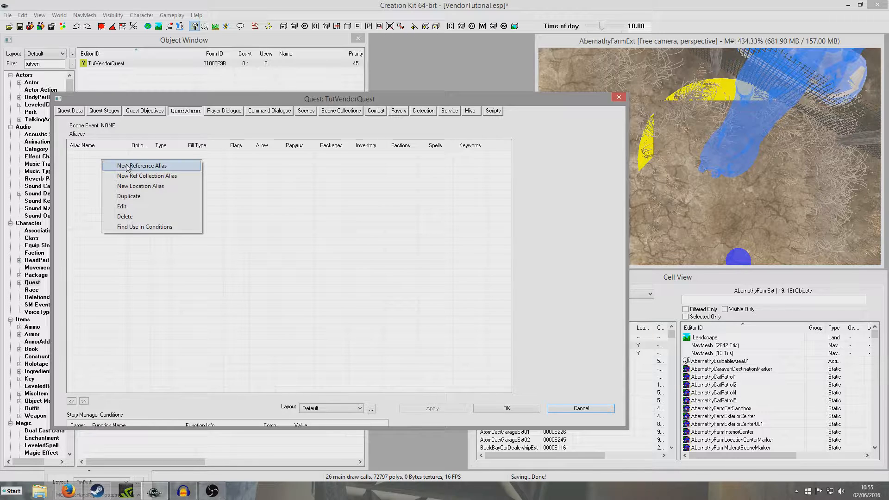
click(126, 166)
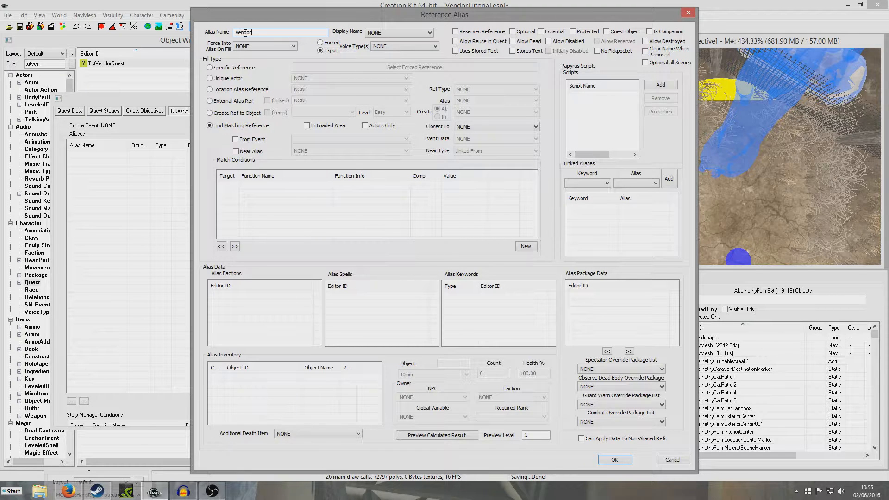
click(210, 78)
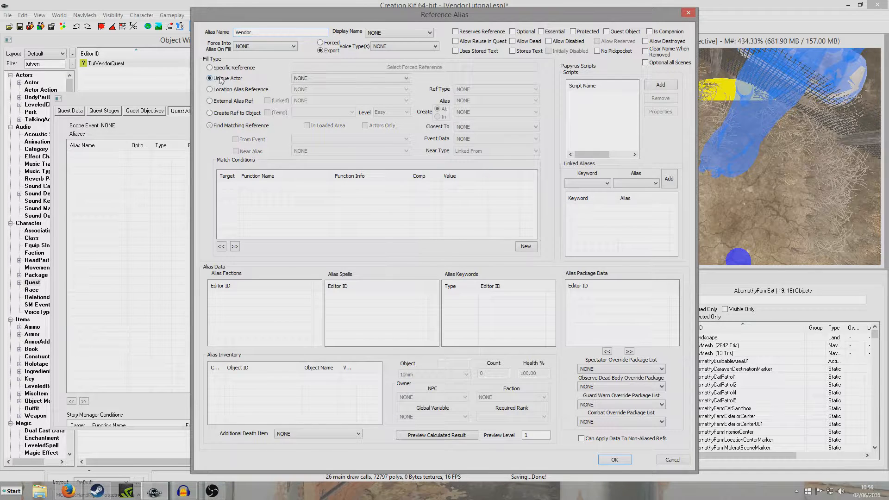
click(313, 79)
text(tut)
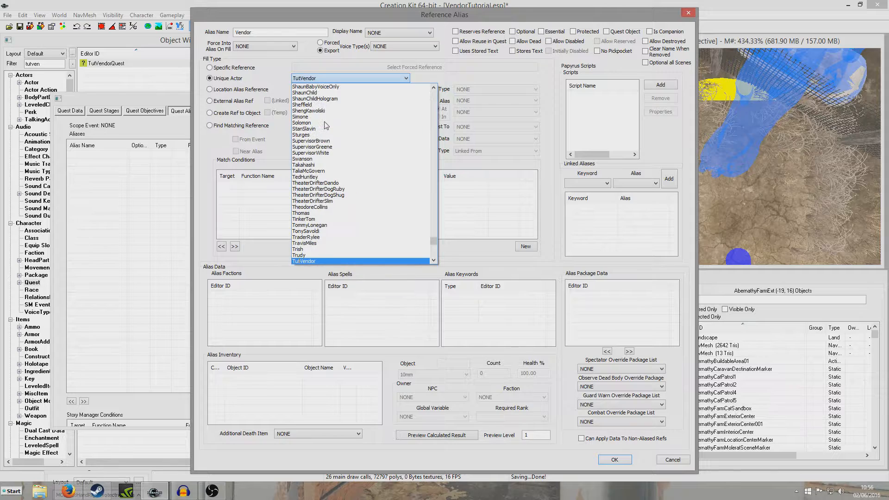
click(333, 261)
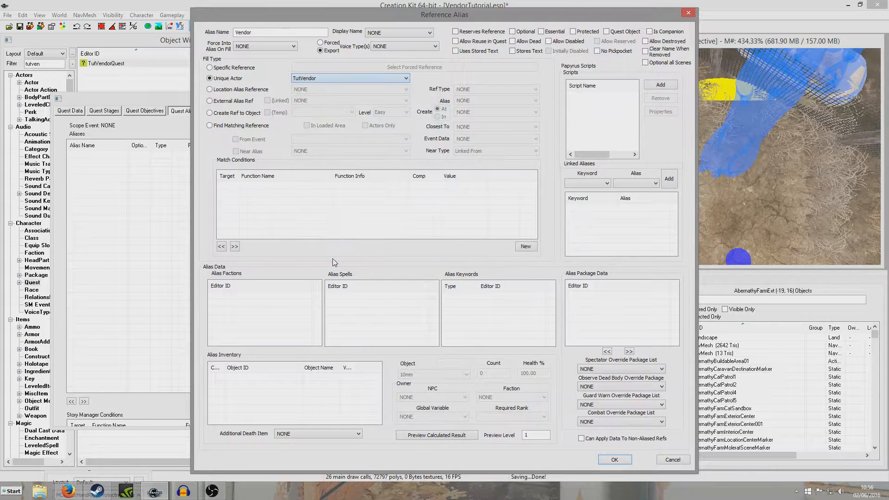
click(615, 458)
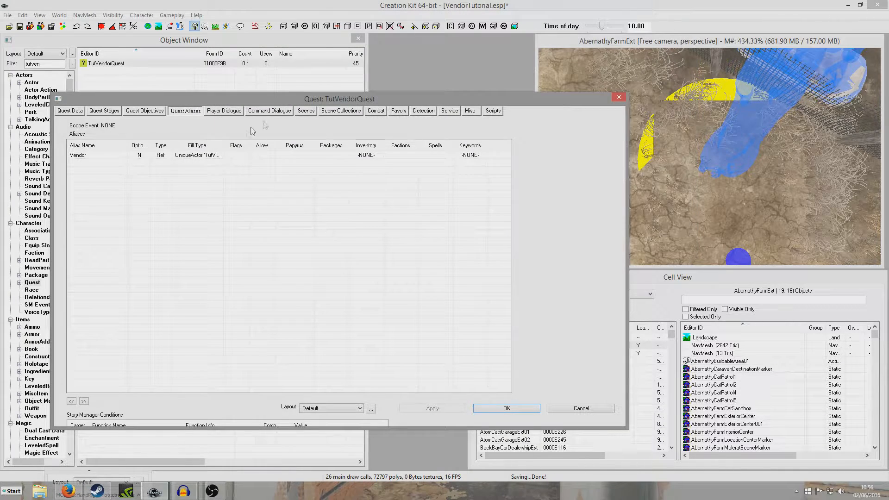
- Add a new scene with the ID TutVendorScene to the quest
click(306, 111)
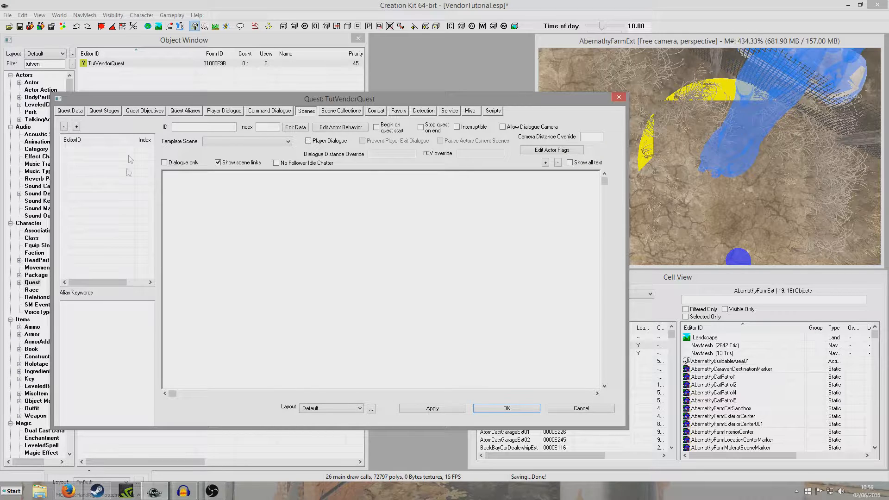
right_click(94, 157)
click(124, 159)
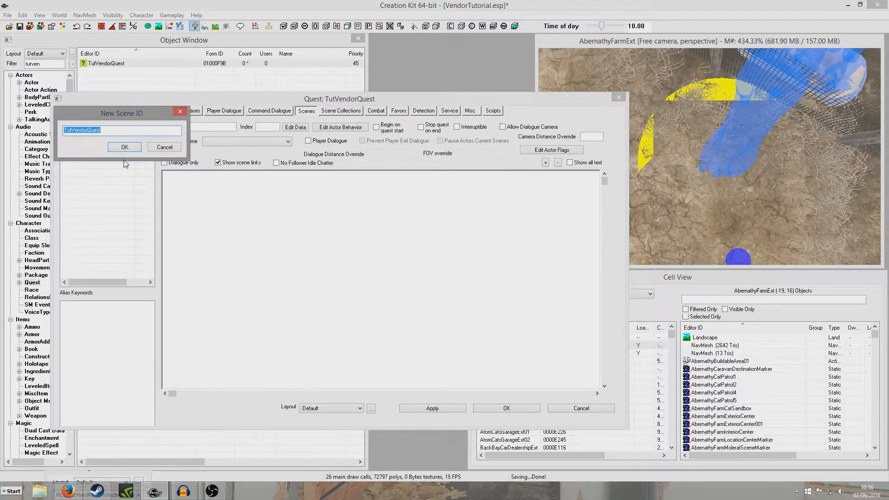
click(111, 128)
text(Scene)
key(Return)
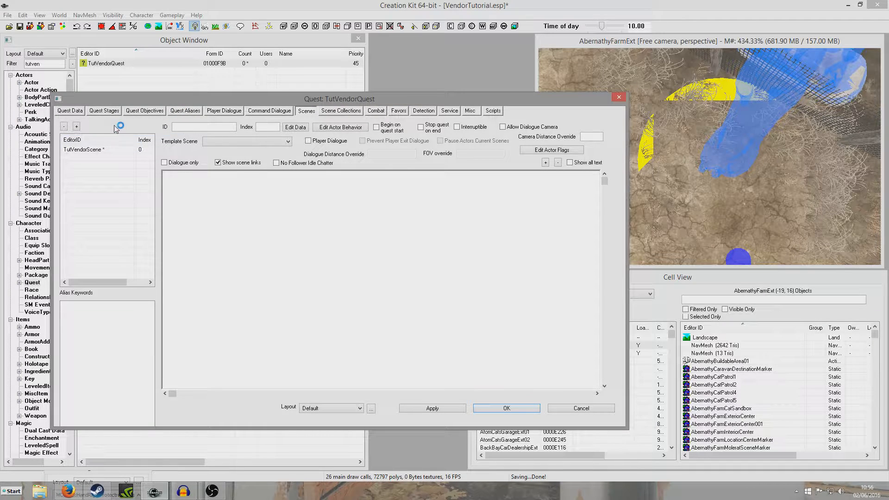
- Make TutVendorScene a player dialogue scene and add the Vendor alias to it as an actor
click(83, 150)
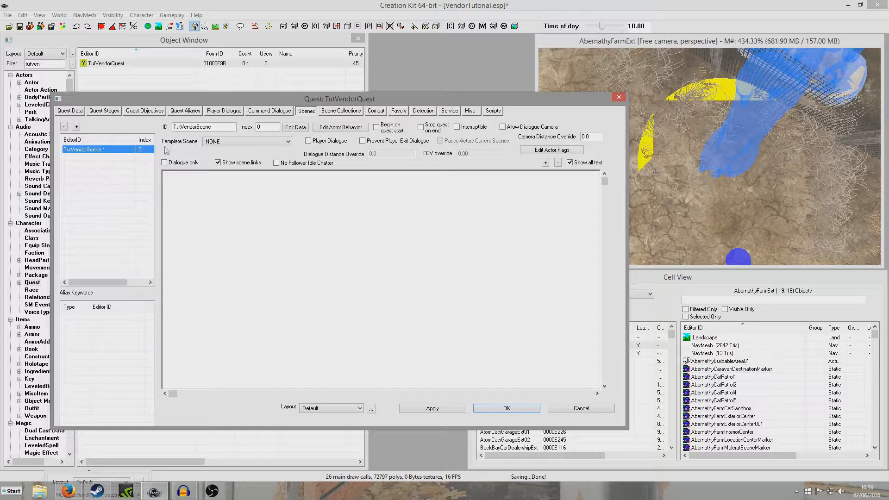
click(308, 140)
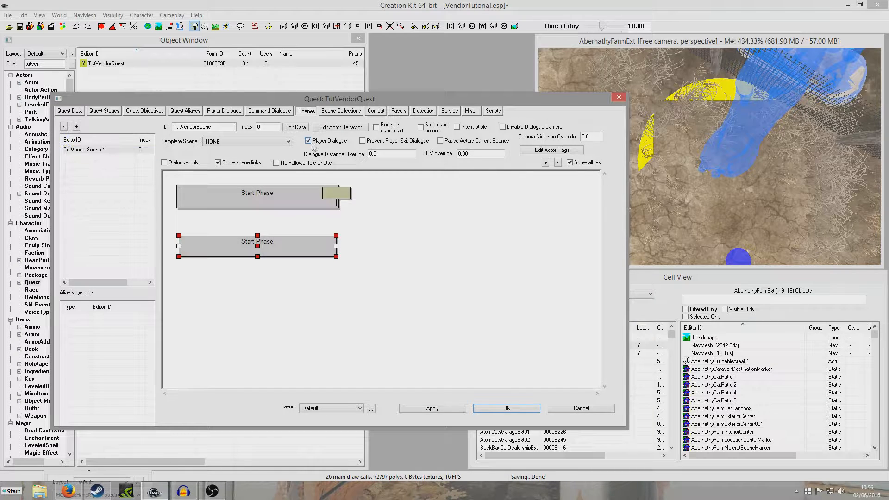
right_click(279, 222)
click(301, 226)
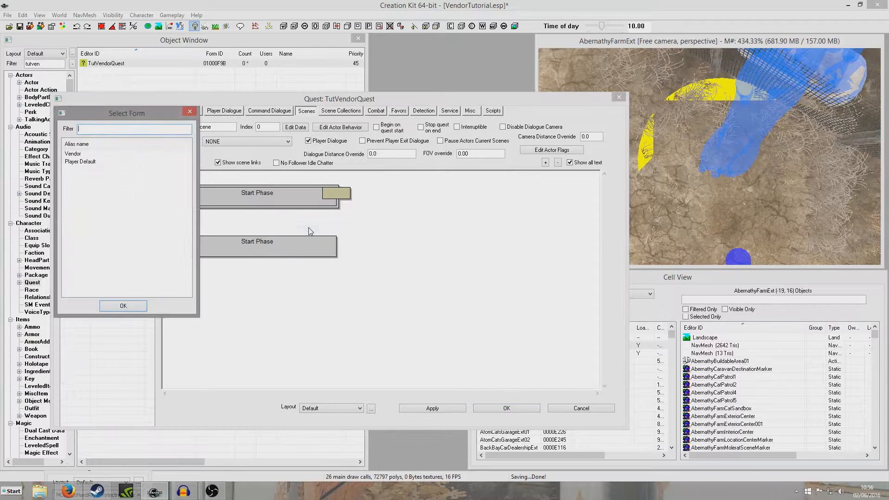
double_click(72, 154)
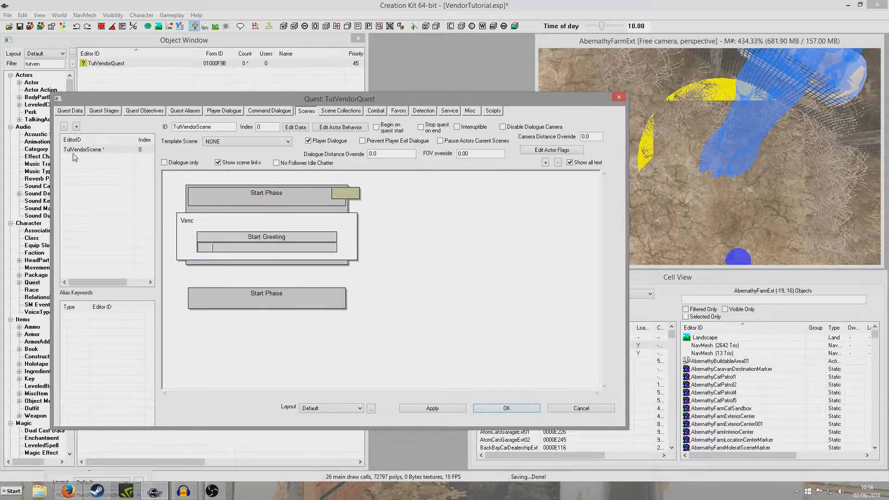
- Create the start greeting topic TutVendorGreeting with the response text "Hello, do you want to buy my things?"
double_click(278, 237)
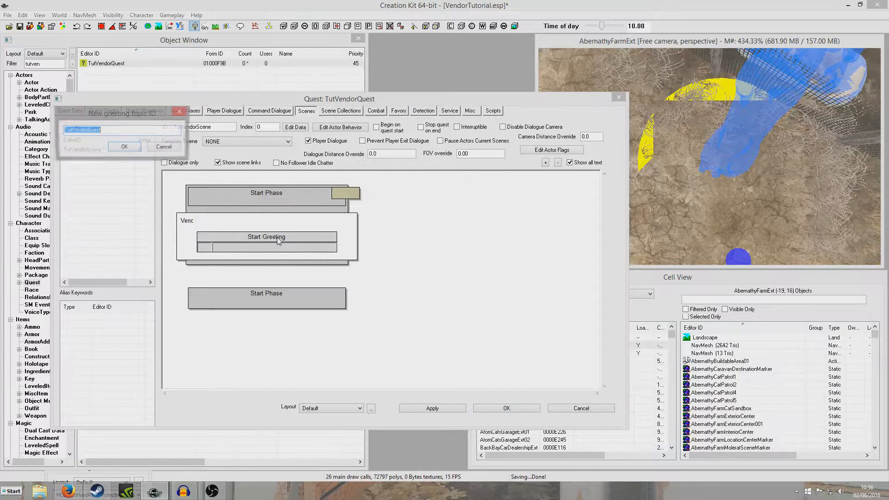
click(108, 128)
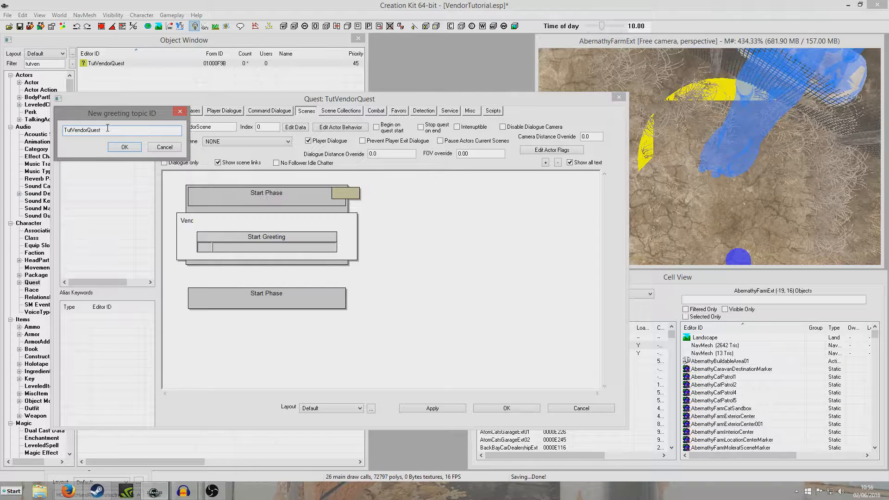
text(Greeting)
key(Return)
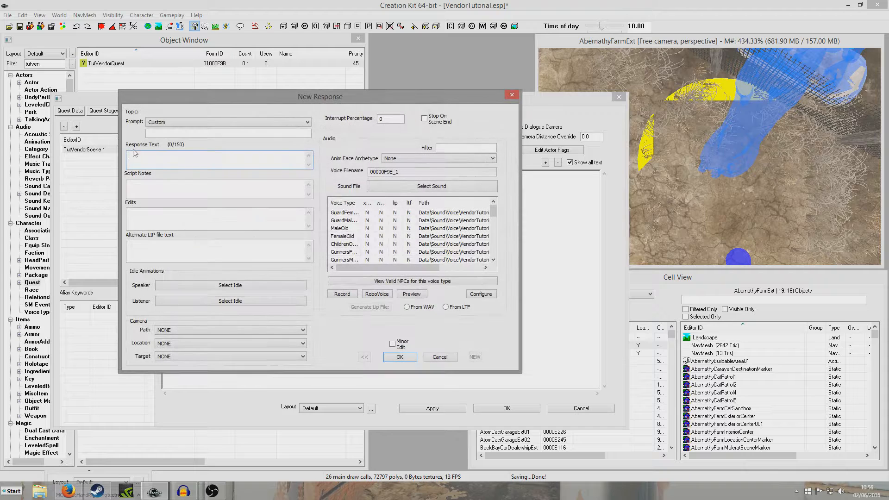
text(Hello, do you want to buy my things?)
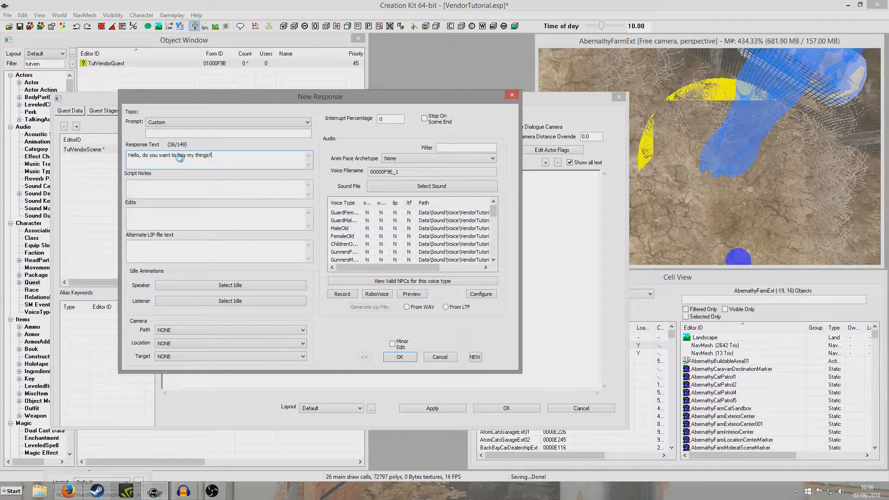
key(Return)
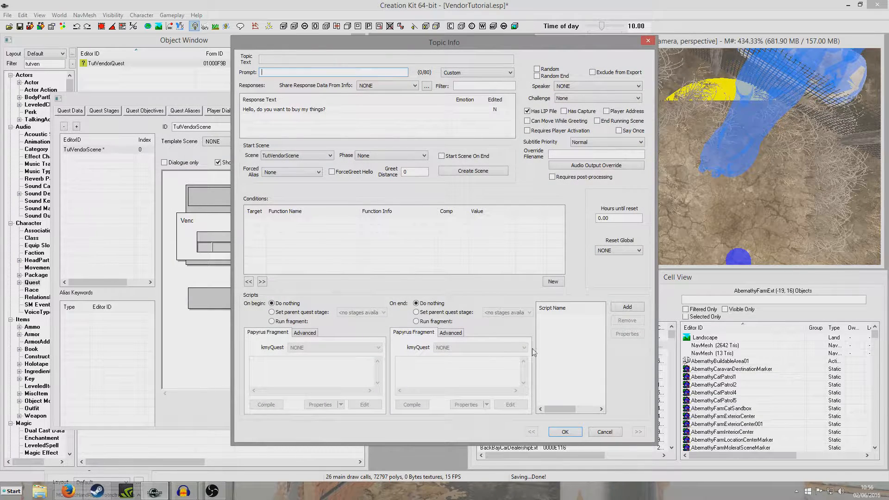
- Add a GetIsID condition for the actor TutVendor, equal to 1, to the greeting and accept the topic
right_click(386, 237)
click(407, 242)
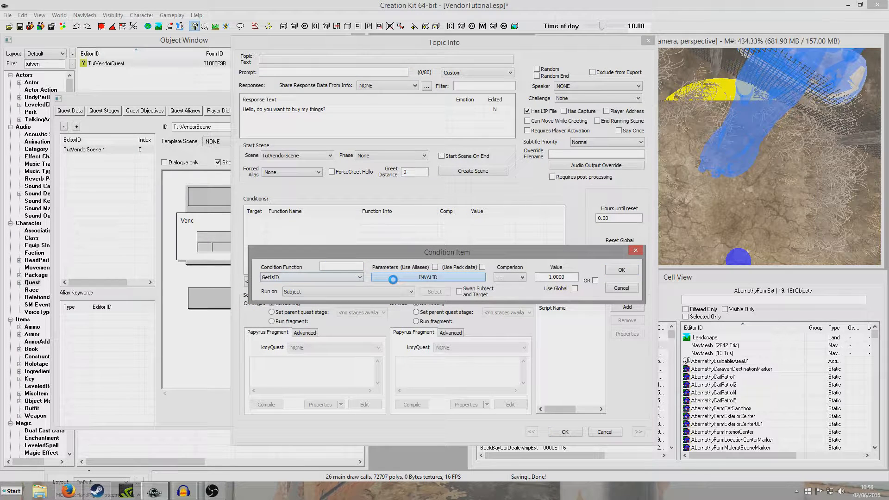
click(392, 277)
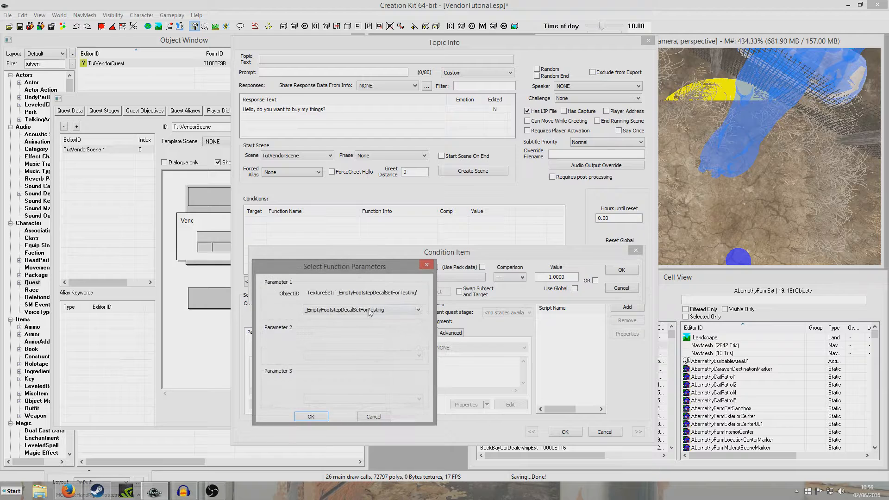
click(367, 309)
text(TutVendor)
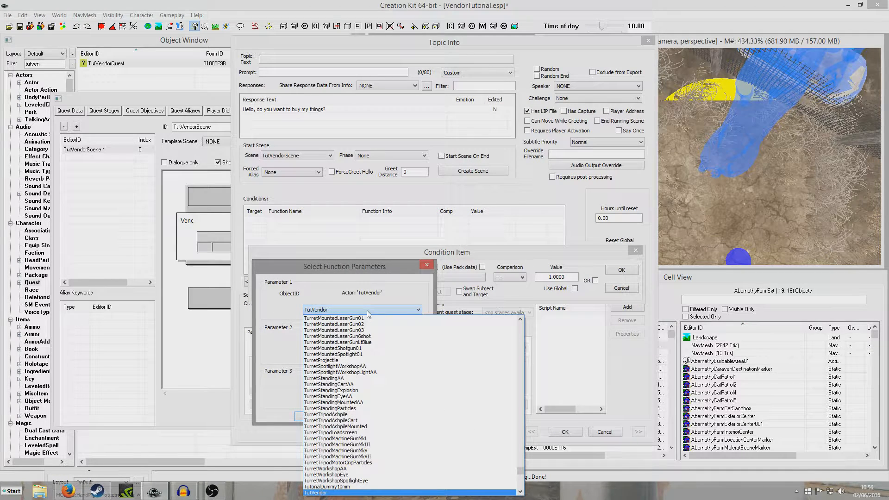
click(331, 491)
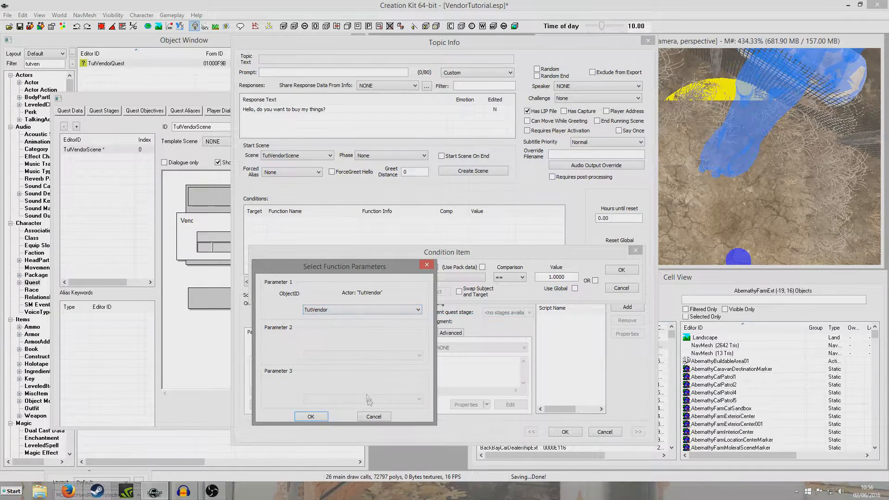
click(323, 418)
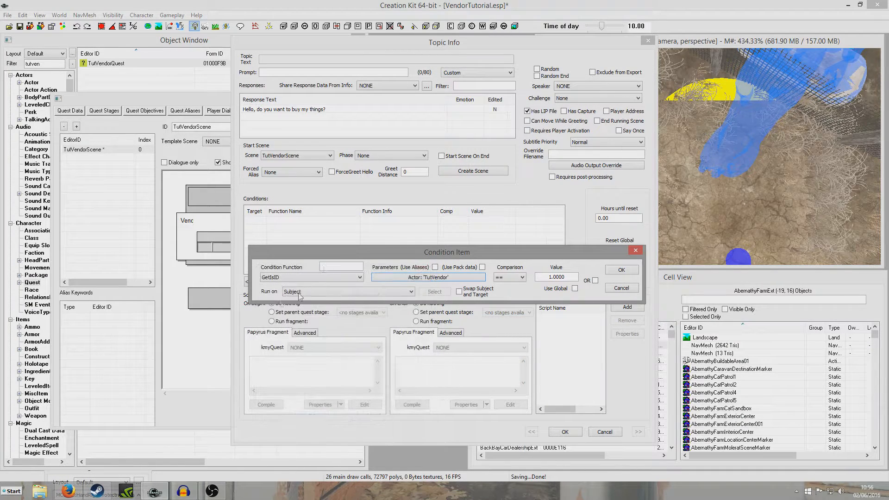
click(623, 271)
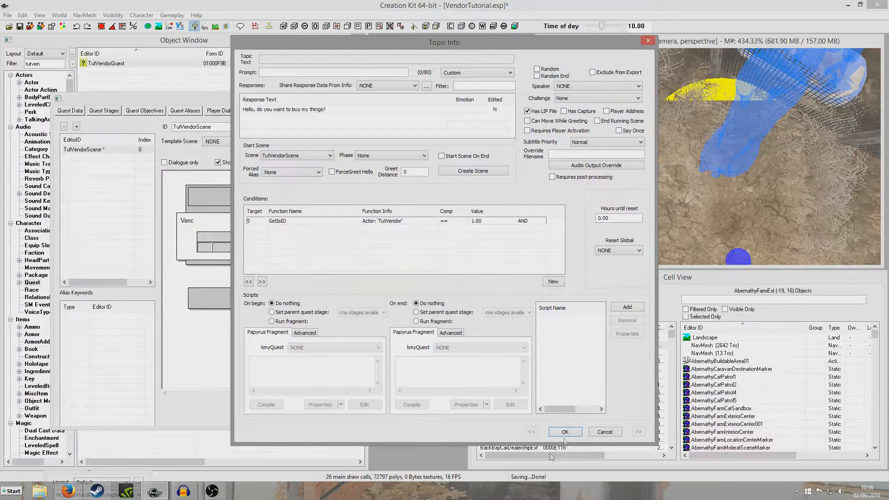
click(555, 431)
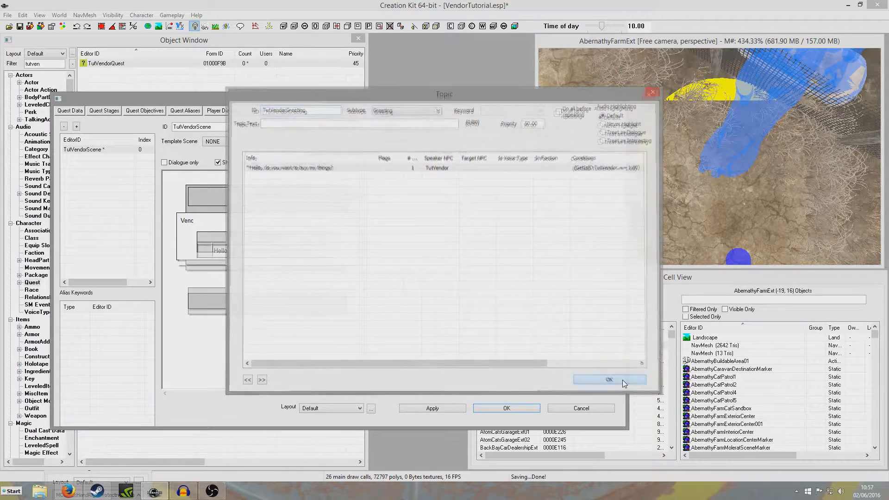
click(618, 380)
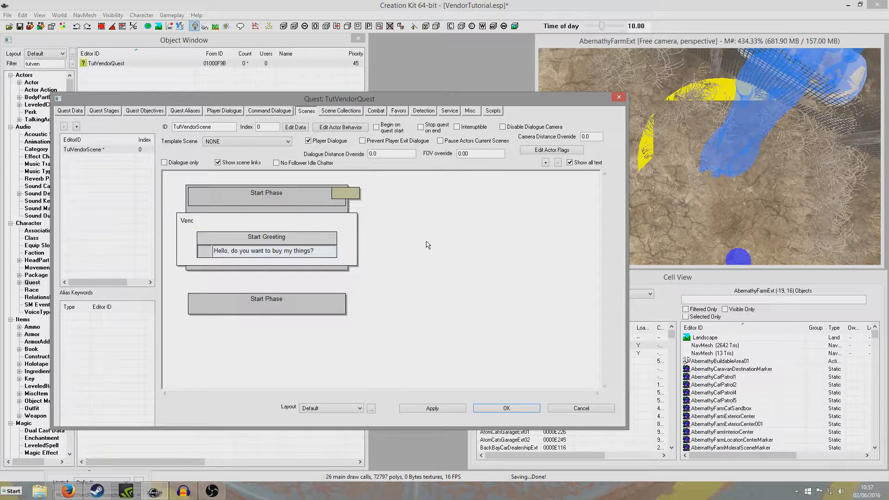
- Add a phase at the end of the scene and create a player dialogue action for Vendor in it
right_click(393, 245)
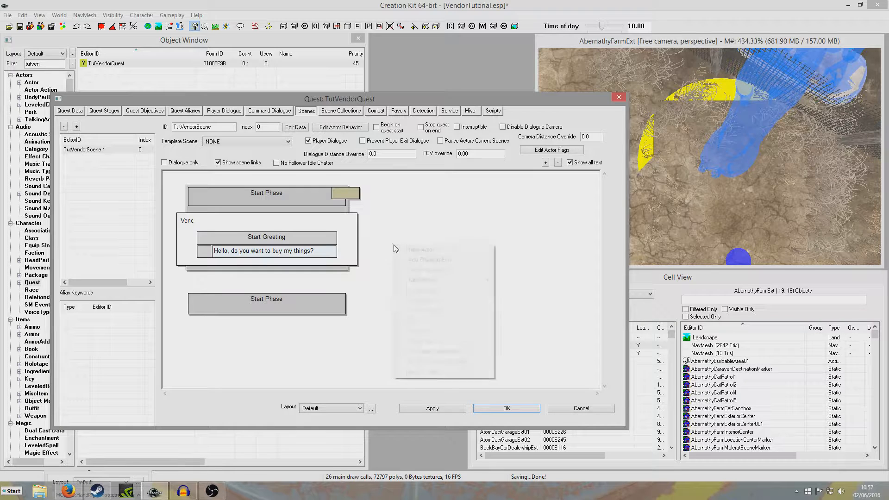
click(463, 259)
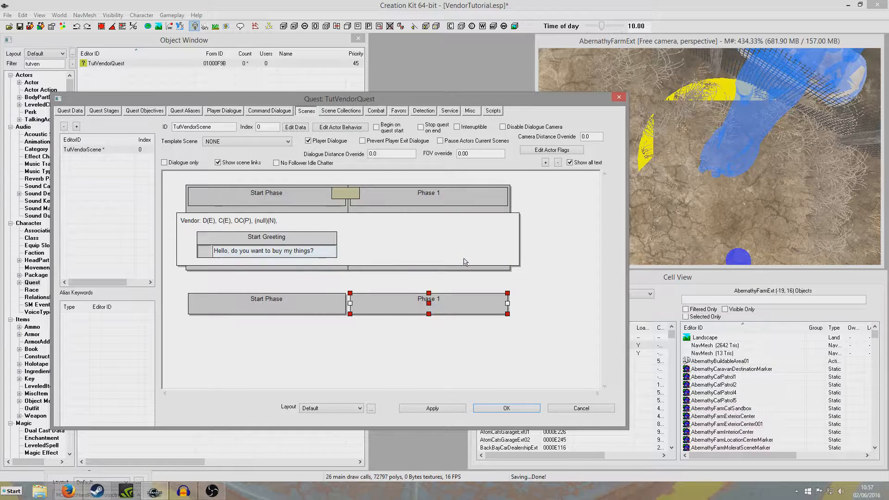
right_click(405, 242)
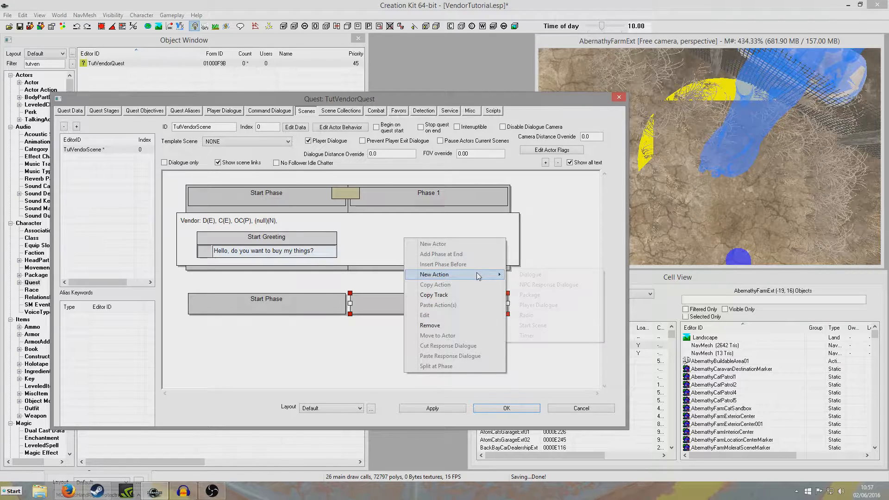
mouse_move(479, 274)
click(568, 304)
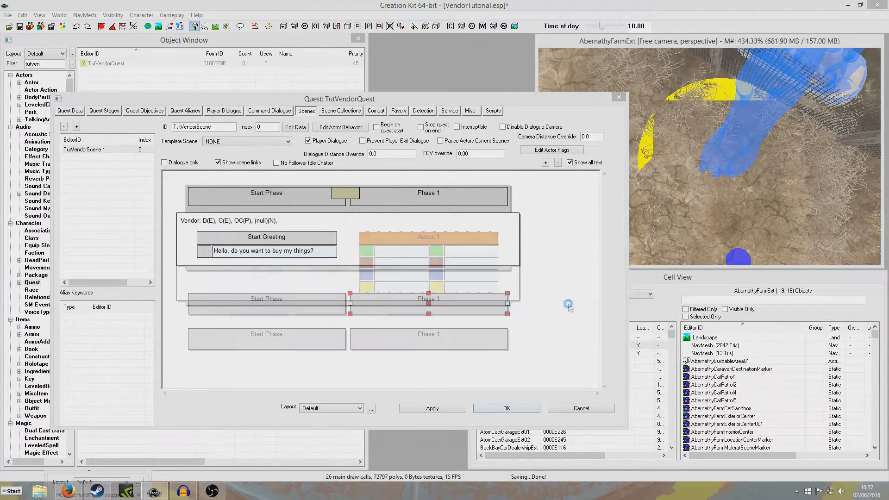
click(575, 432)
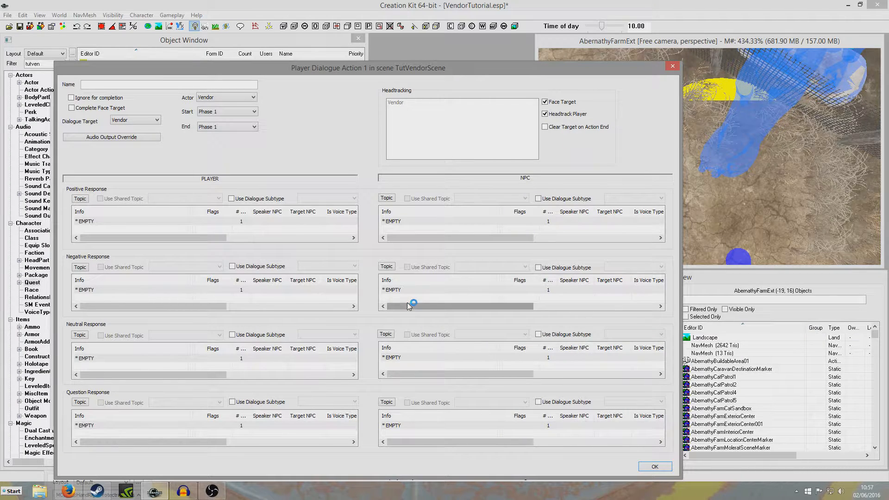
- Set the player's positive response to the prompt "Yes, I'd like to see them" and the text "Yes, I'd like to see them."
double_click(103, 222)
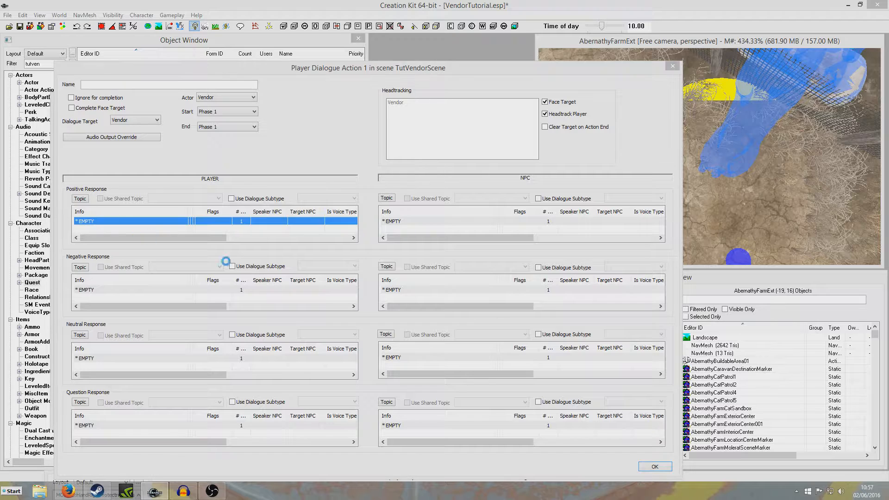
text(Yes, I'd like to s)
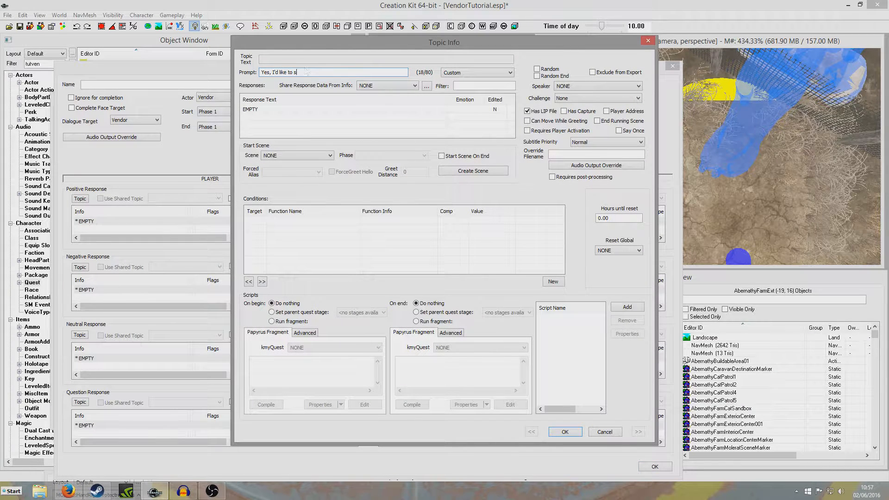
text(ee them)
double_click(278, 109)
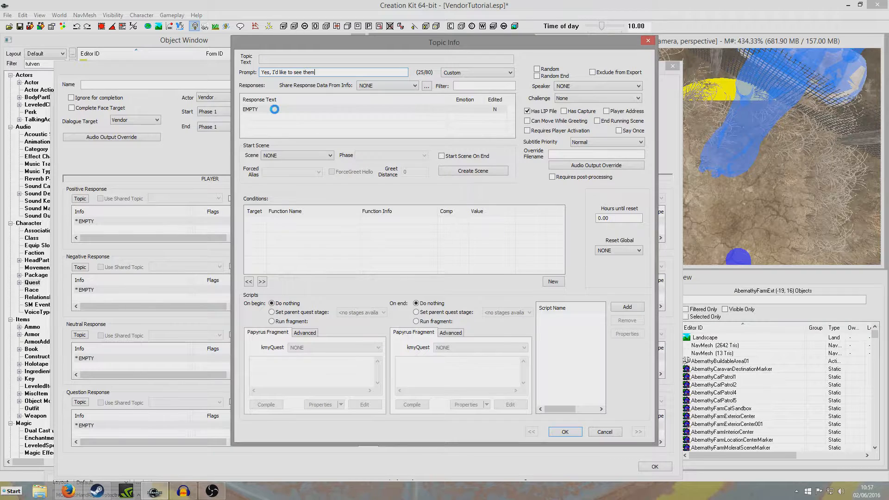
text(Yes, I'd like to see them.)
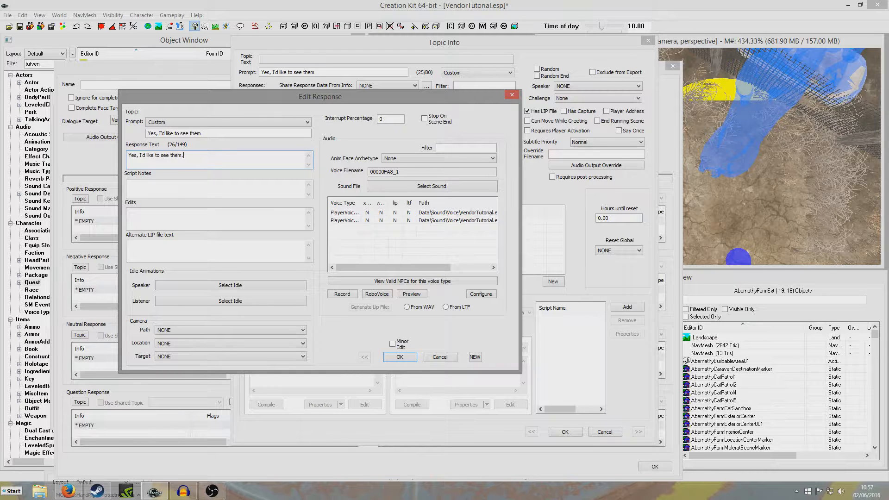
key(Return)
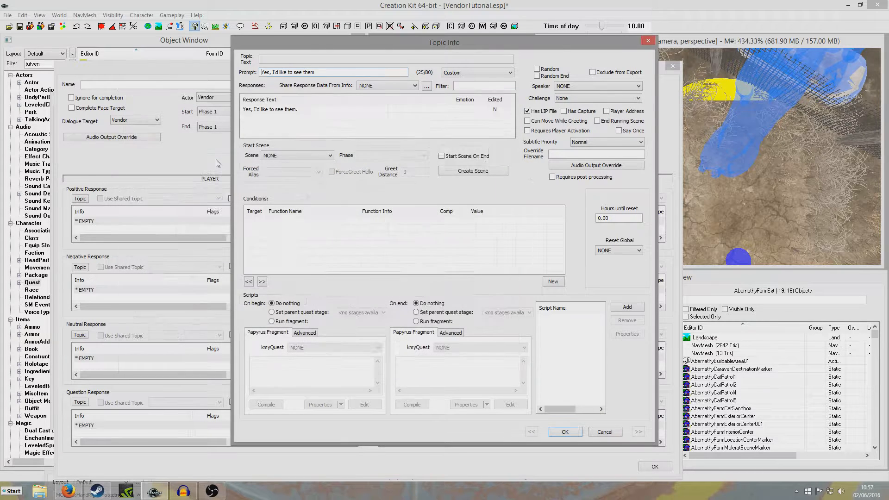
click(574, 431)
- Set the NPC's reply to the positive response to "Great. Take a look"
click(393, 221)
double_click(393, 222)
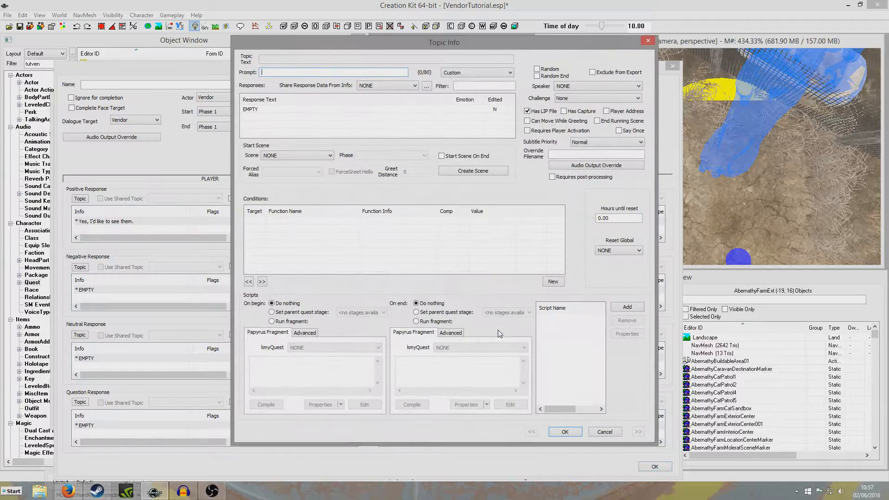
double_click(267, 110)
text(Great. Take a look)
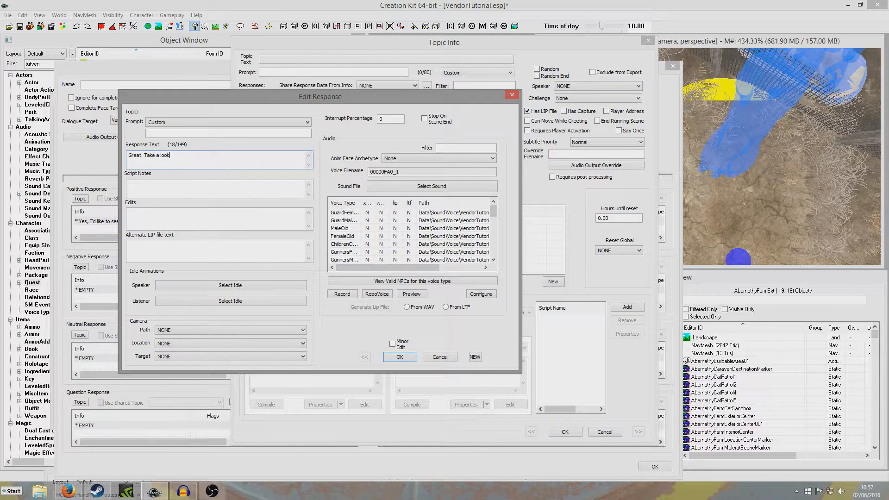
click(399, 358)
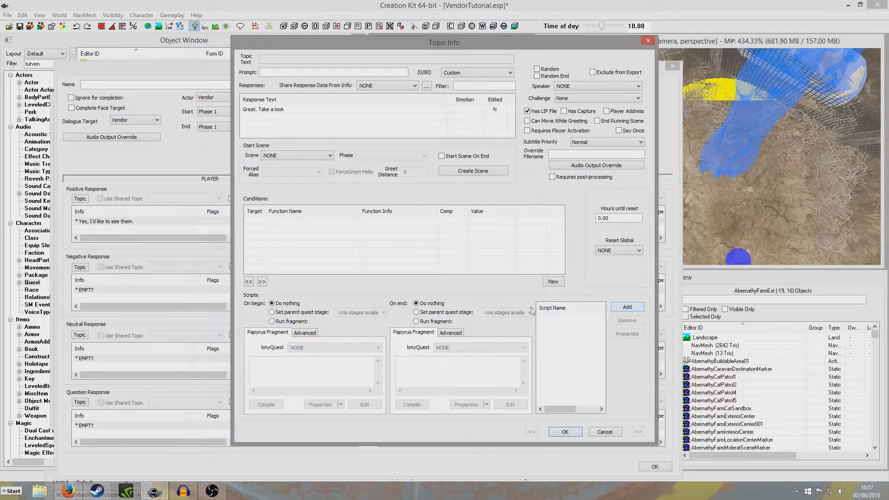
- Attach the existing VendorInfoScript to the NPC's positive reply, leaving its properties empty
click(635, 308)
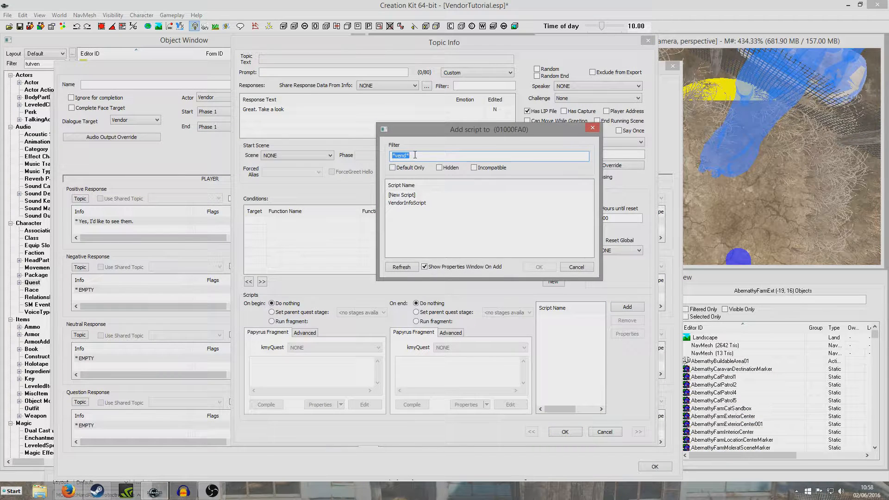
click(411, 155)
click(409, 203)
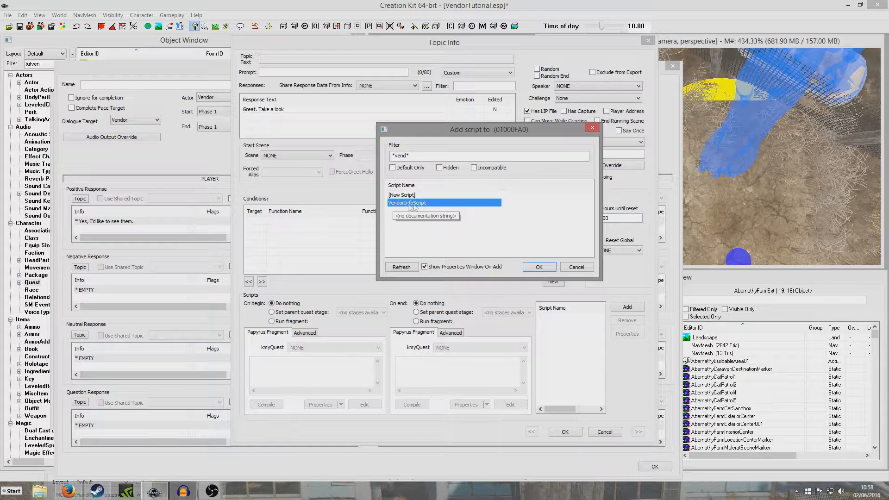
double_click(426, 203)
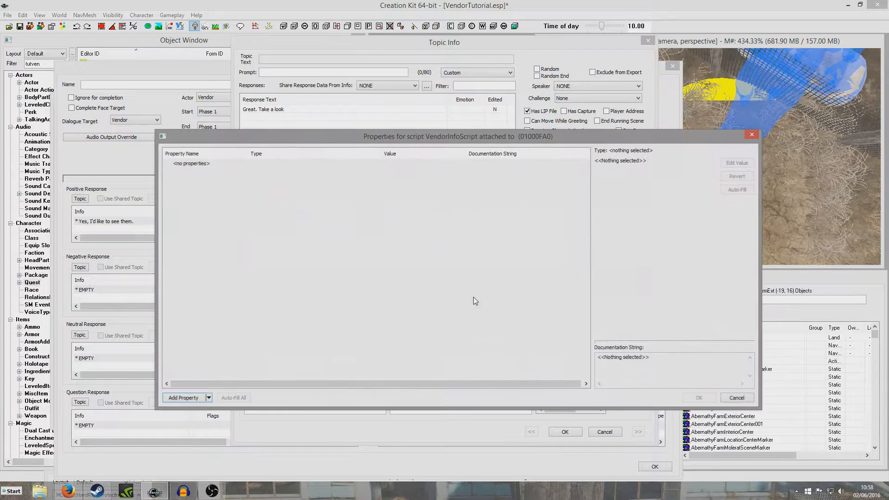
click(728, 398)
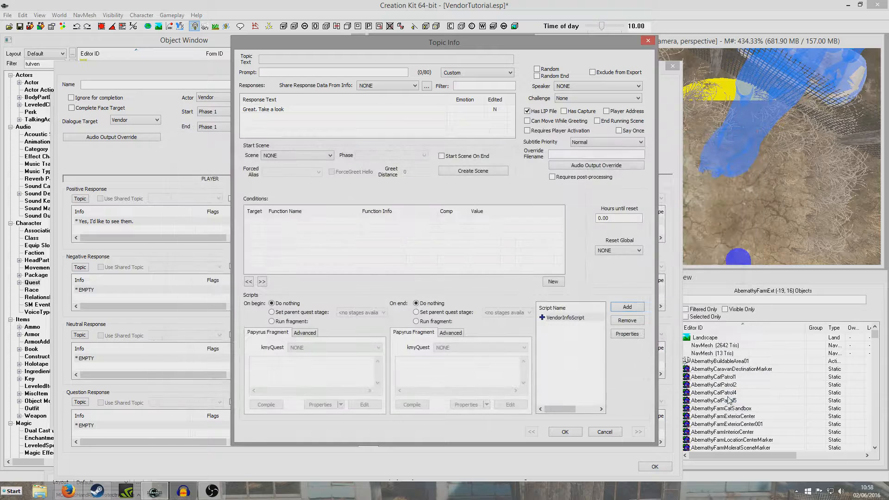
- Open the source of VendorInfoScript and examine the line that calls ShowBarterMenu on the player's dialogue target
right_click(571, 319)
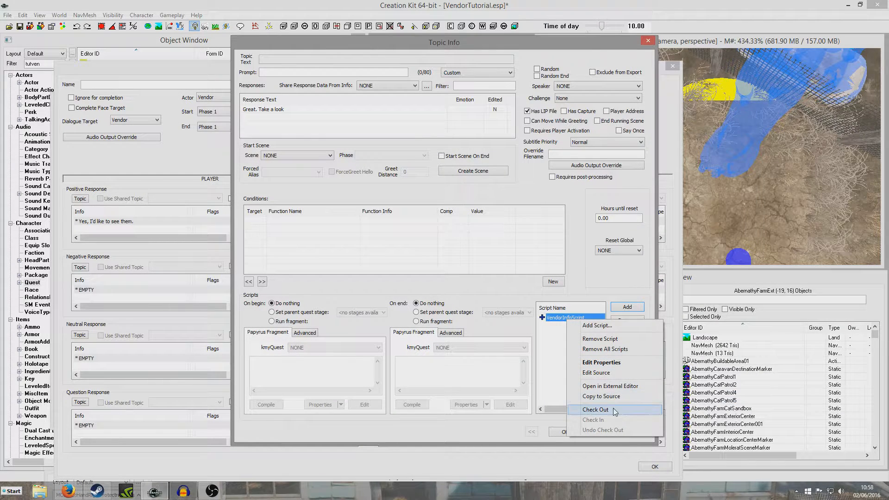
click(602, 374)
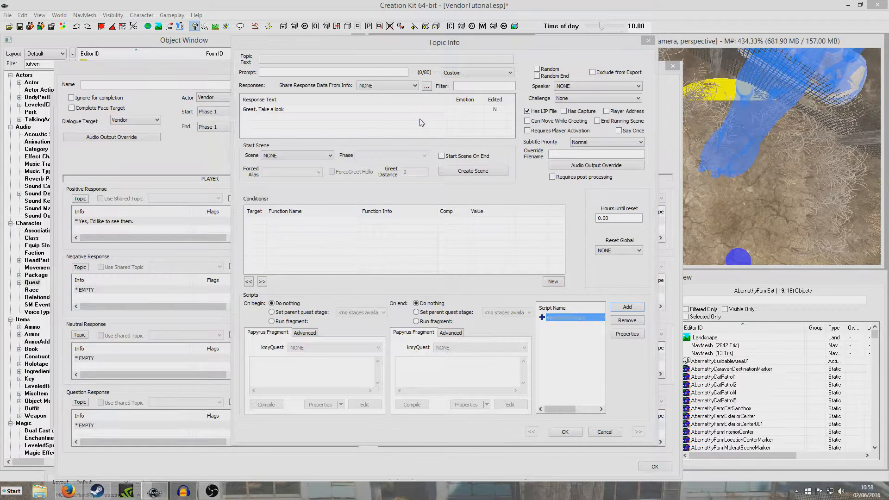
click(350, 66)
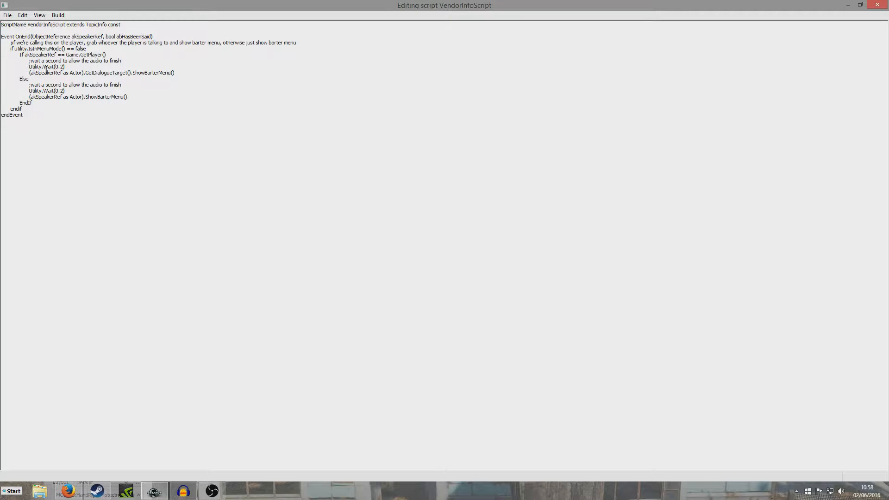
drag(29, 73, 177, 72)
click(152, 72)
drag(30, 73, 159, 73)
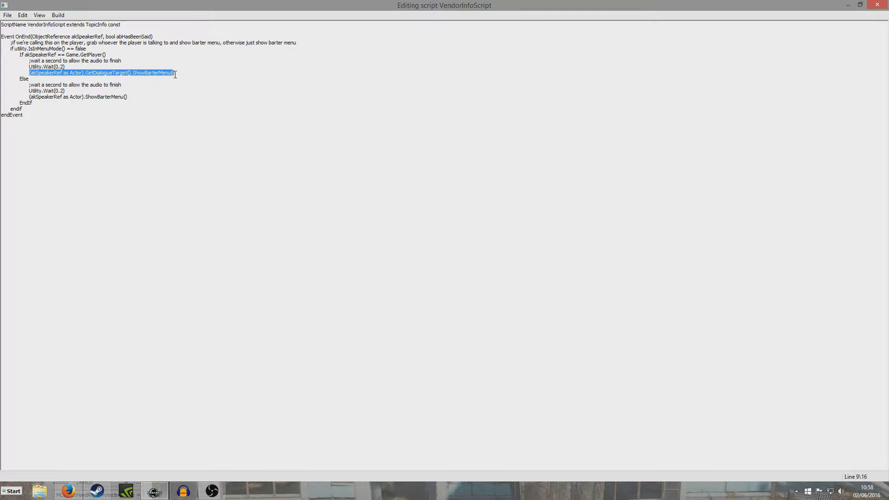
click(160, 73)
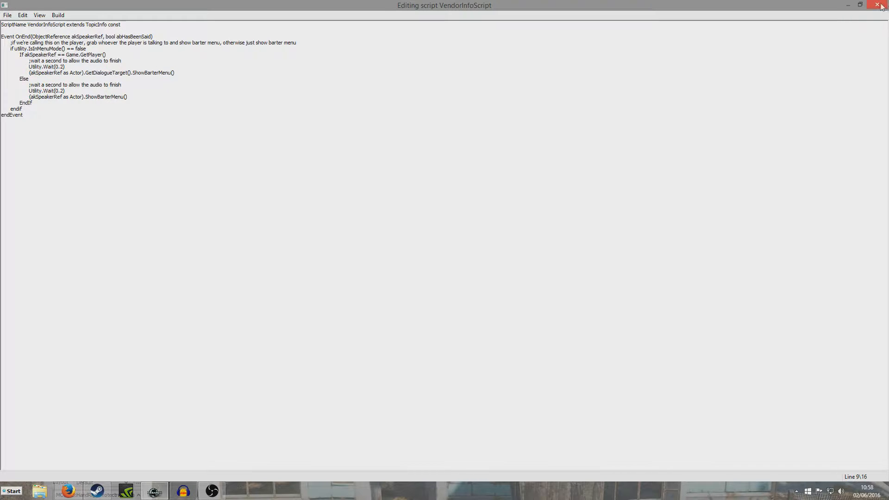
- Close the VendorInfoScript source and accept the topic info of the "Great. Take a look" reply
click(860, 5)
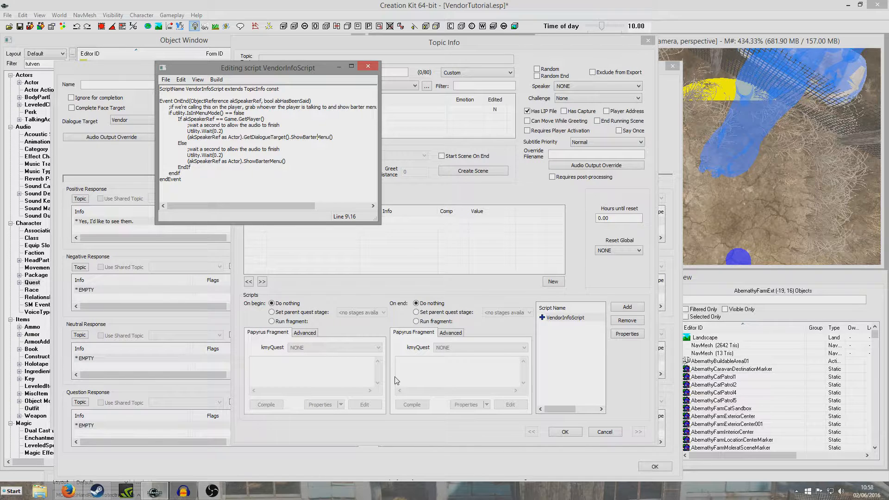
click(363, 68)
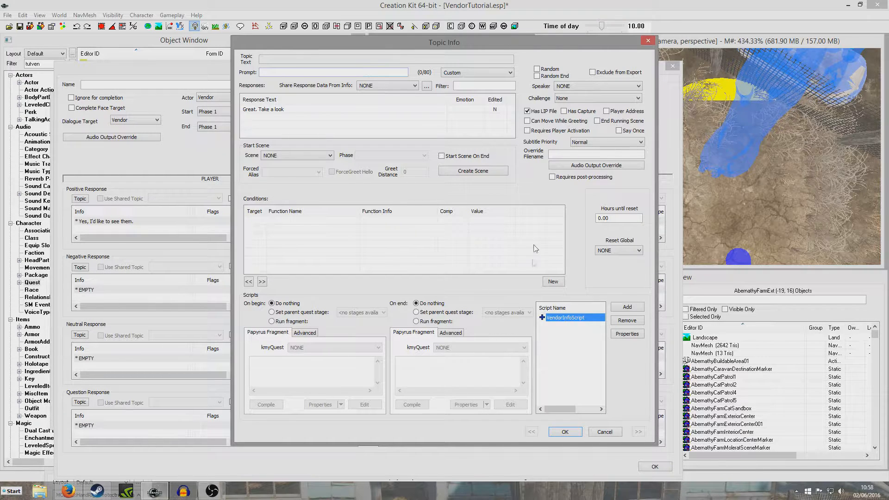
click(572, 356)
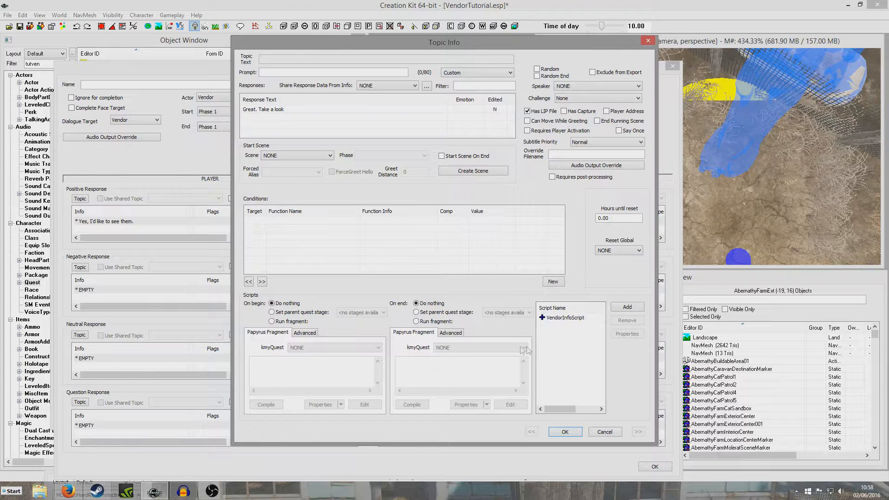
click(565, 432)
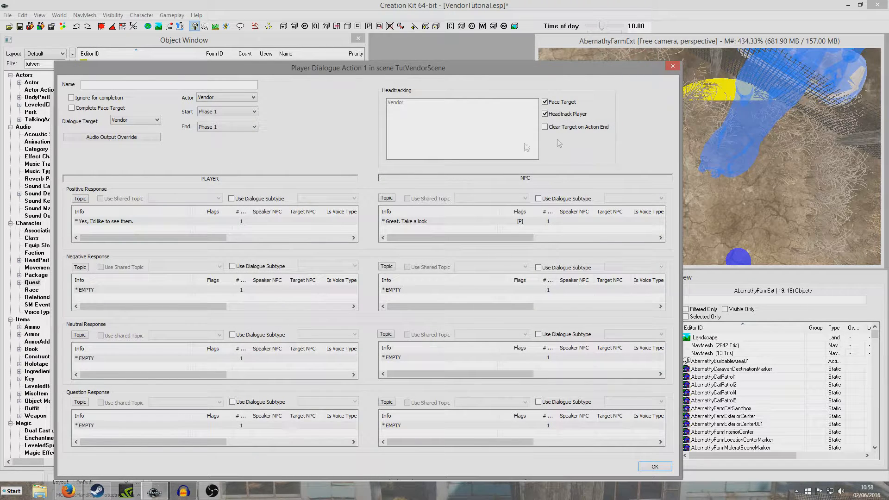
- Flag the NPC's "Great. Take a look" reply to the positive response as Random
click(387, 198)
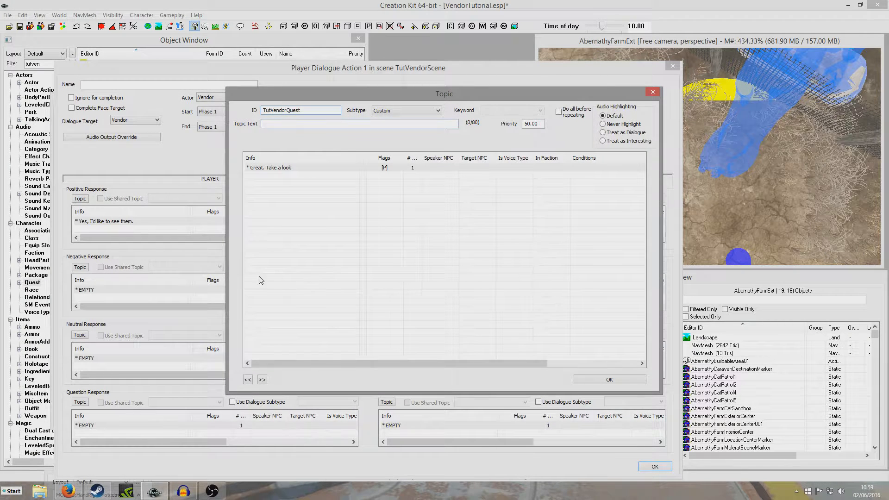
double_click(262, 170)
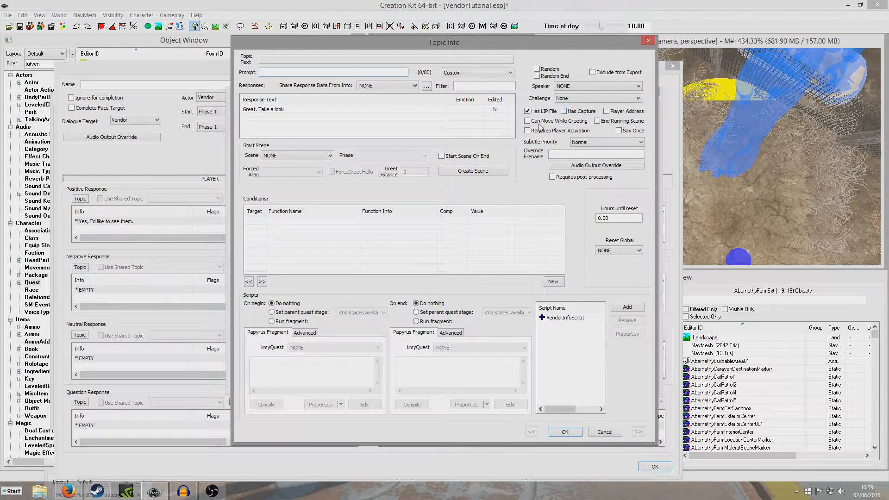
click(537, 69)
click(564, 431)
- Add a second NPC reply to the positive response topic with the text "Here's what I've got"
right_click(293, 187)
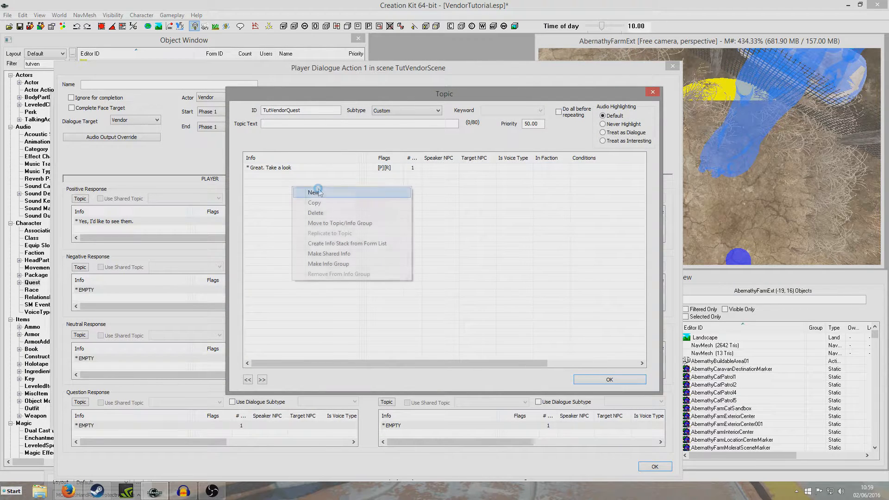
click(319, 193)
text(Here's what )
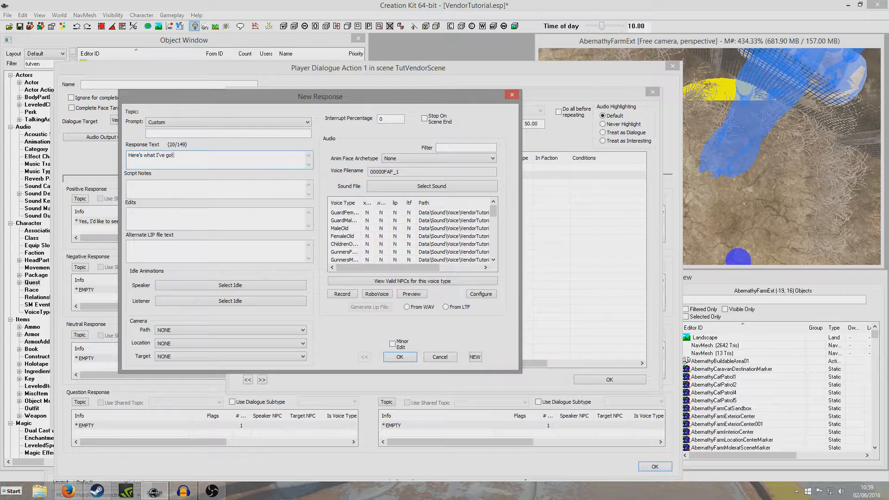
text(I've got)
key(Return)
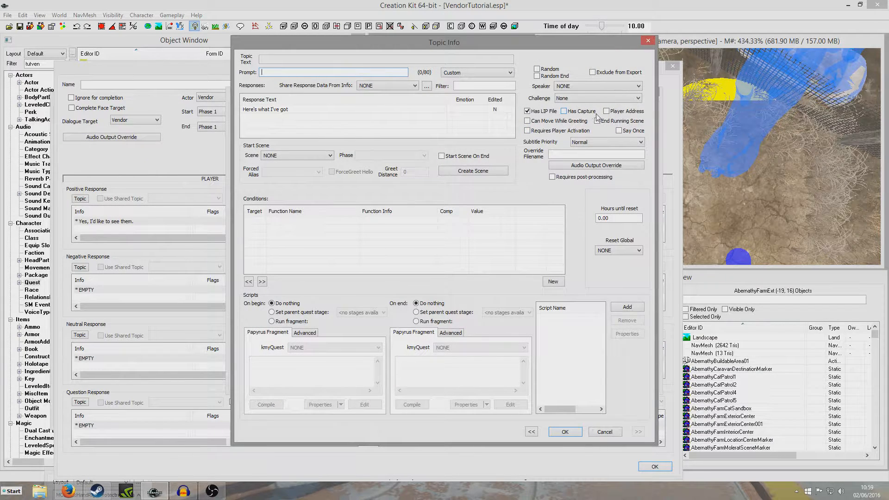
- Flag the "Here's what I've got" reply as Random and attach VendorInfoScript to it, leaving its properties empty
click(537, 69)
click(627, 306)
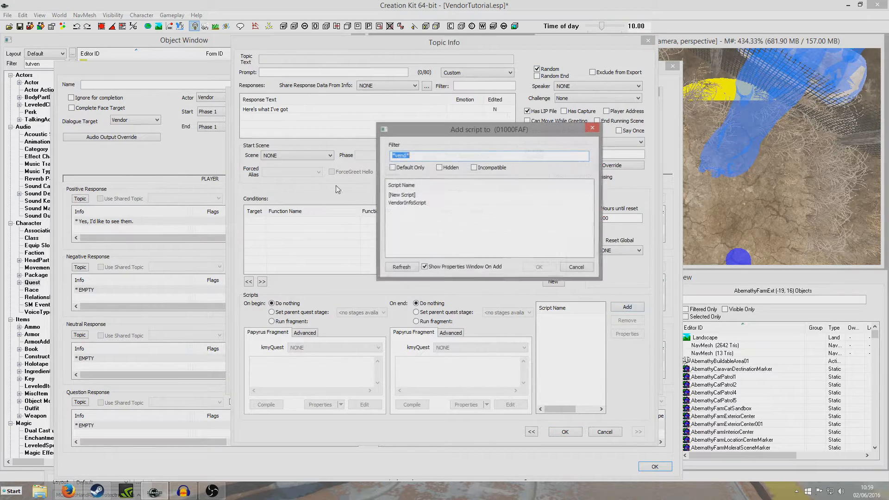
double_click(407, 202)
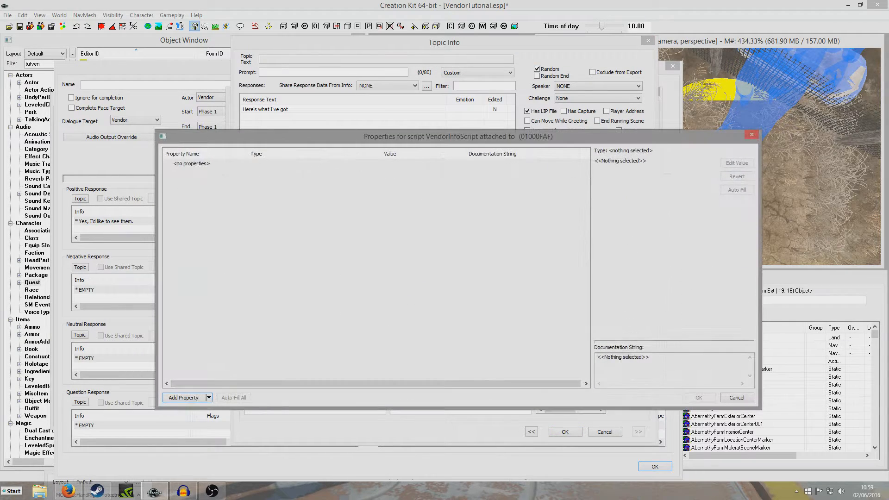
click(735, 397)
click(562, 432)
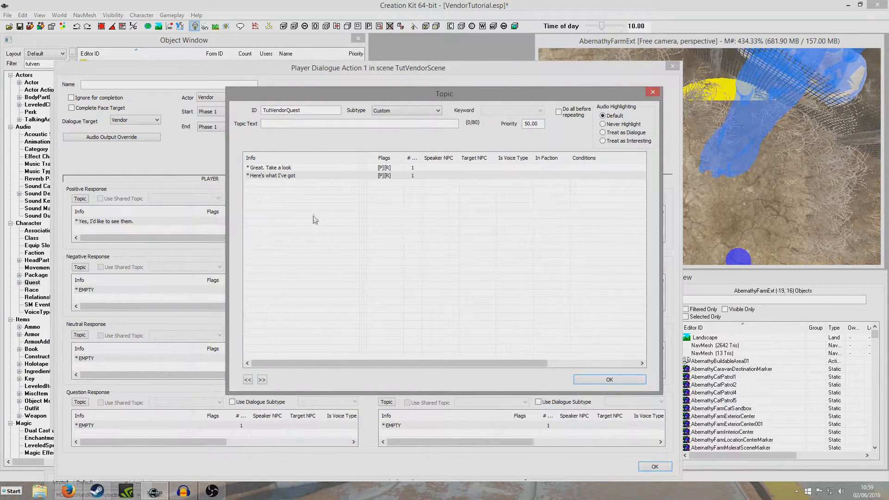
- Accept the topic, the player dialogue action and the TutVendorQuest edits, and save the plugin
click(604, 380)
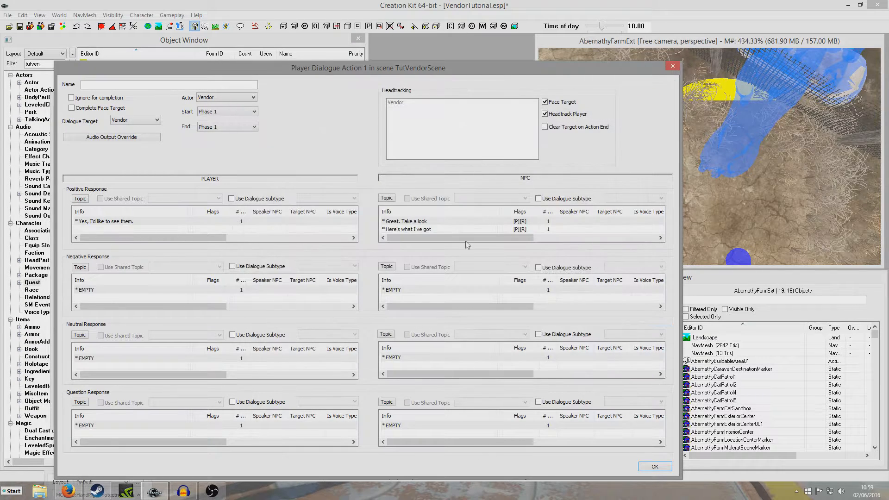
click(652, 467)
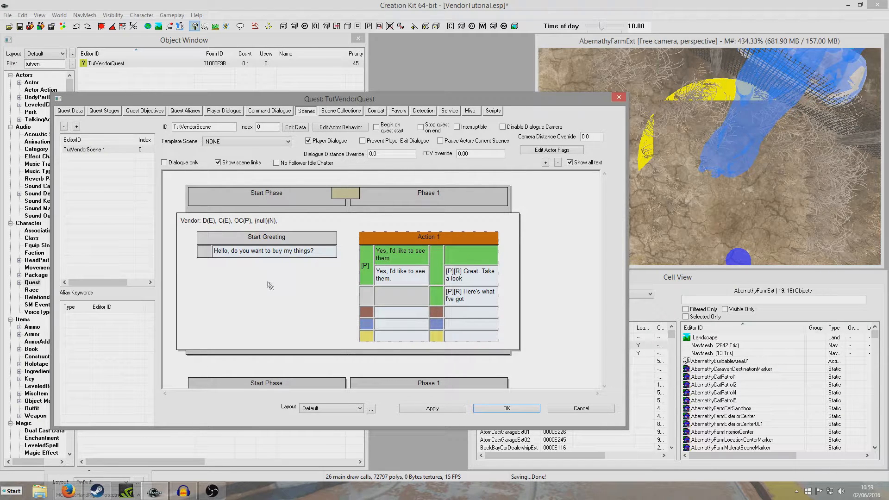
click(524, 409)
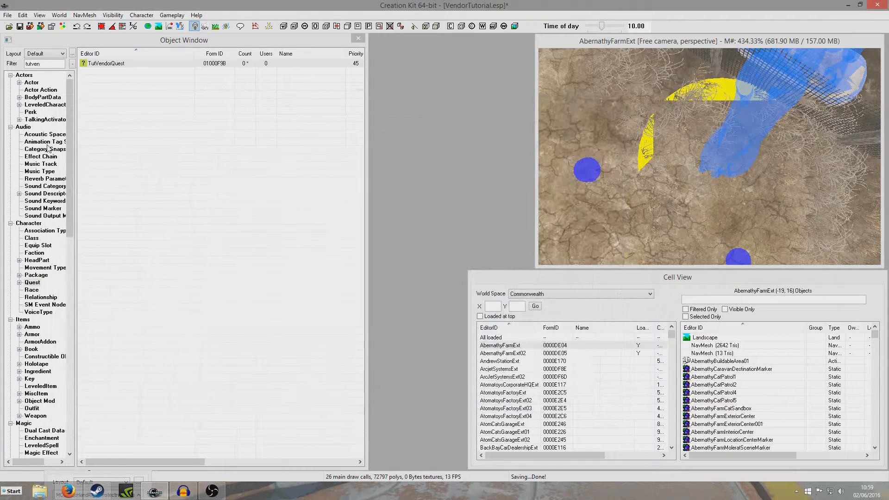
click(19, 26)
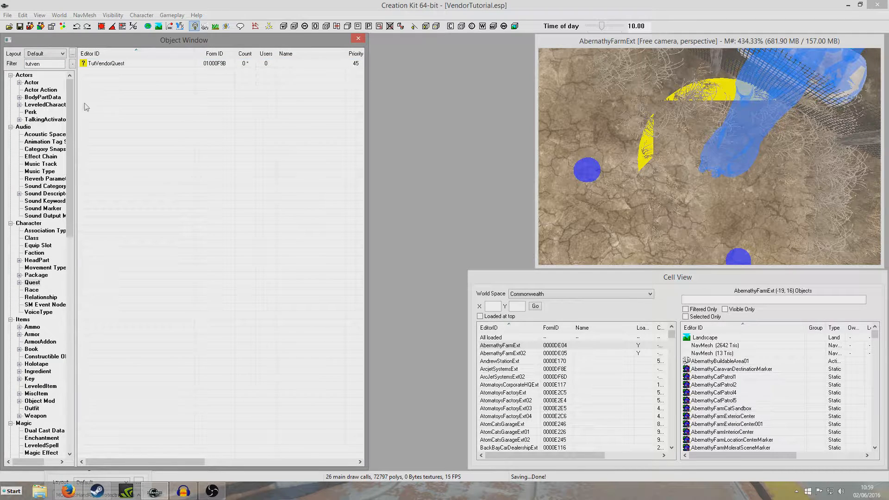
- Place the TutVendor actor on the open ground in the AbernathyFarmExt cell
mouse_move(70, 94)
mouse_down()
mouse_move(71, 106)
mouse_move(70, 87)
mouse_up()
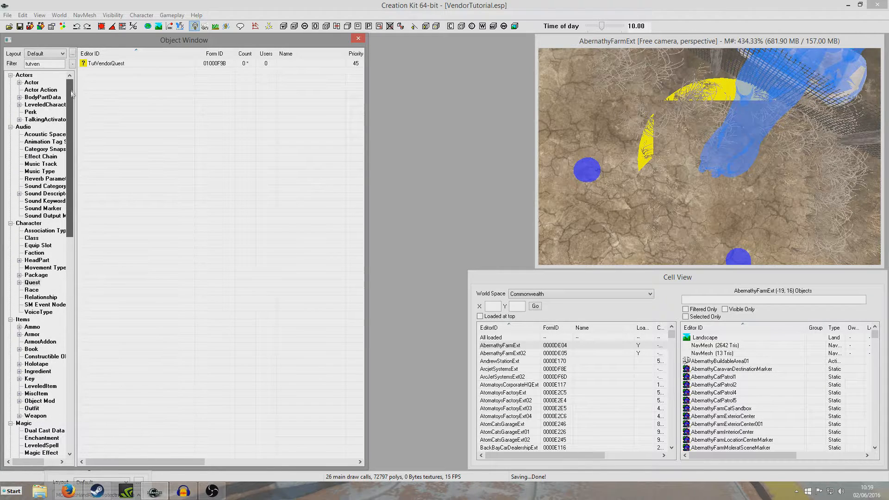
click(31, 82)
drag(99, 63, 644, 218)
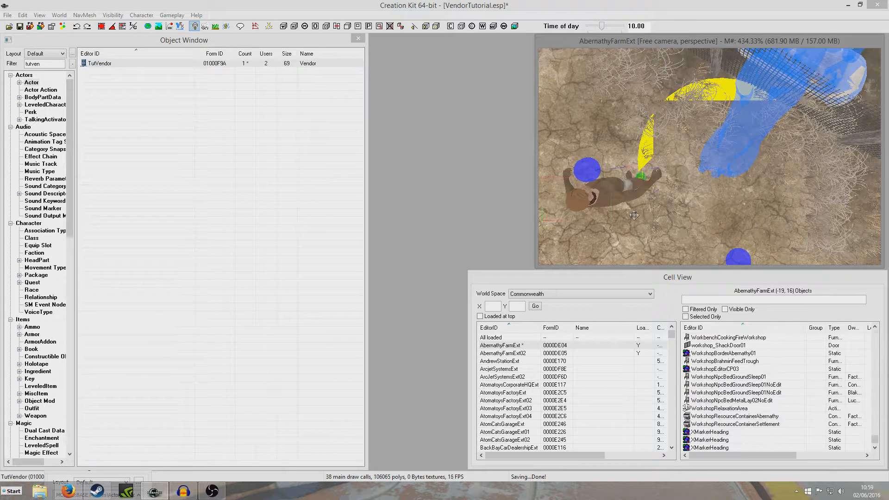
right_drag(645, 218, 666, 214)
key(ctrl+z)
shift+middle_drag(667, 214, 735, 173)
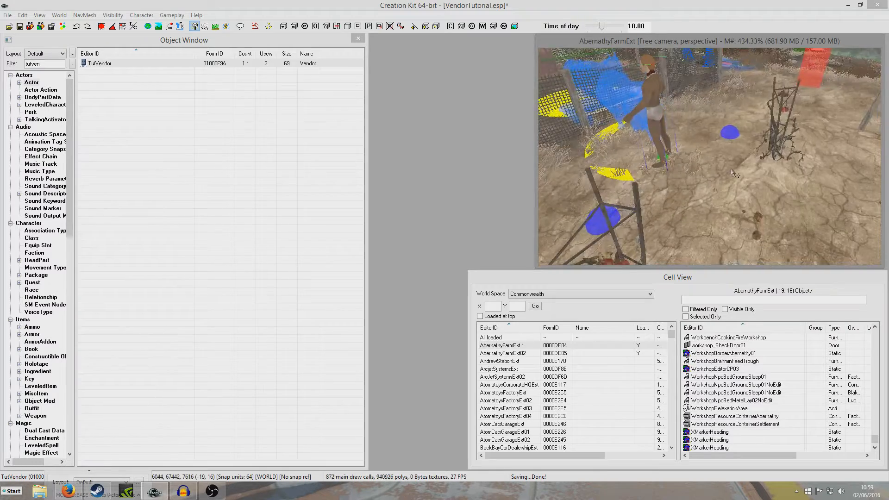
scroll(735, 173, down, 3)
- Filter the Container objects by "carava" and open VendorCaravanCarlaMisc
drag(70, 131, 66, 363)
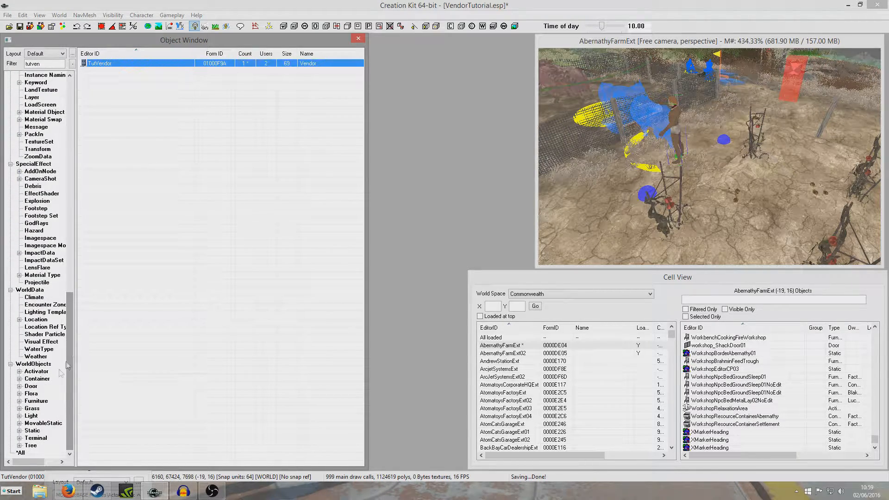
click(38, 378)
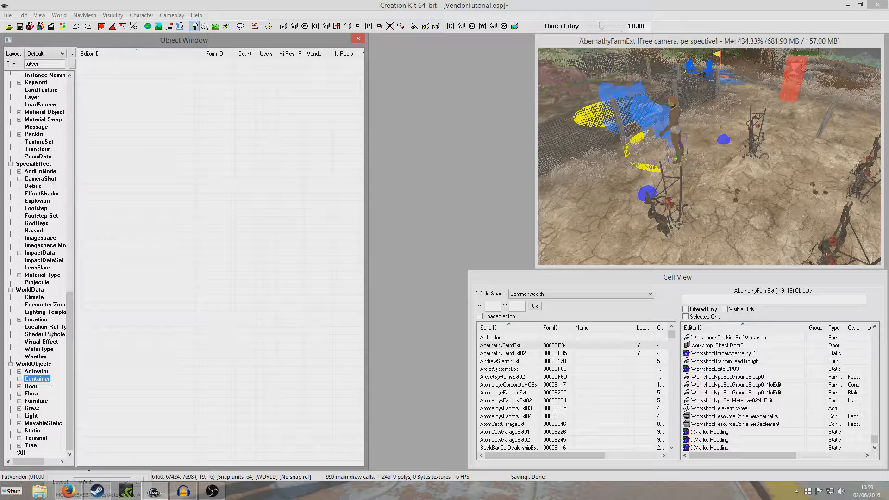
double_click(53, 67)
text(carava)
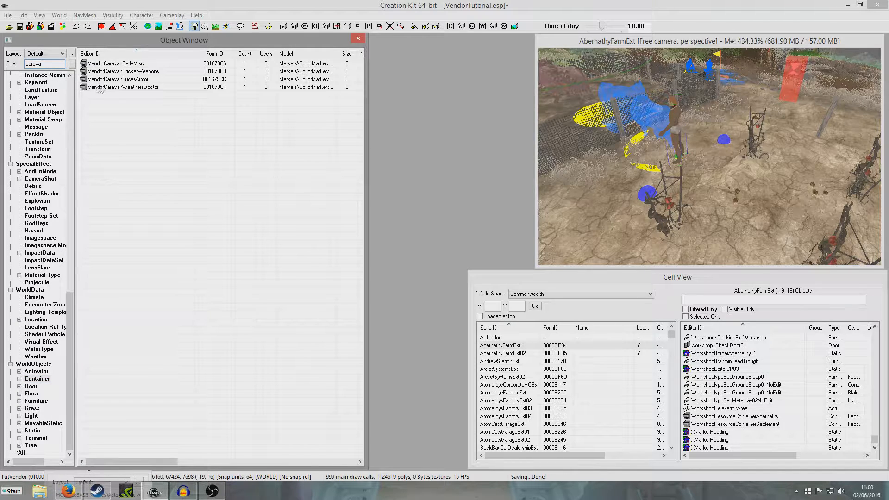
click(121, 64)
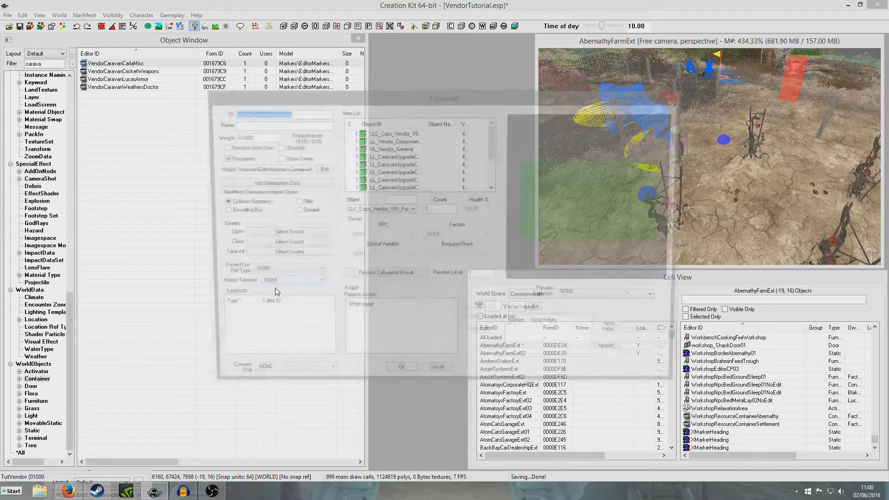
- Examine the item list of VendorCaravanCarlaMisc, including its caps, weapon and junk leveled lists and the PowerRelayCoil entry
click(557, 195)
key(a)
scroll(597, 222, down, 3)
mouse_move(602, 202)
mouse_down()
mouse_move(603, 121)
mouse_move(588, 112)
mouse_move(596, 162)
mouse_move(621, 202)
mouse_move(606, 238)
mouse_move(603, 189)
mouse_up()
mouse_move(493, 129)
mouse_down()
mouse_move(496, 162)
mouse_move(493, 113)
mouse_up()
drag(425, 123, 495, 171)
click(468, 132)
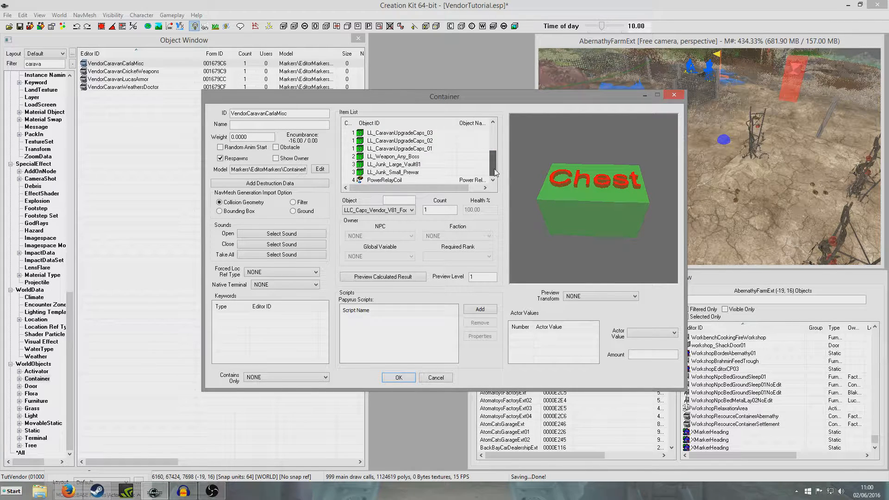
click(404, 181)
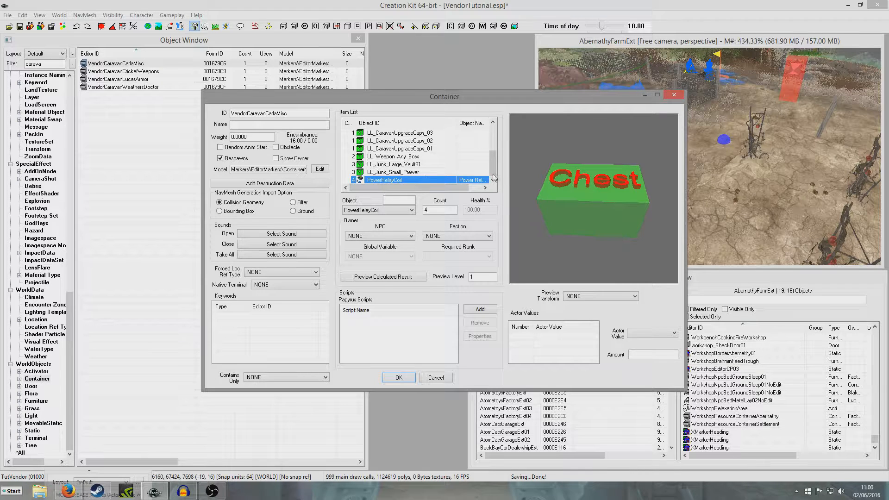
click(406, 165)
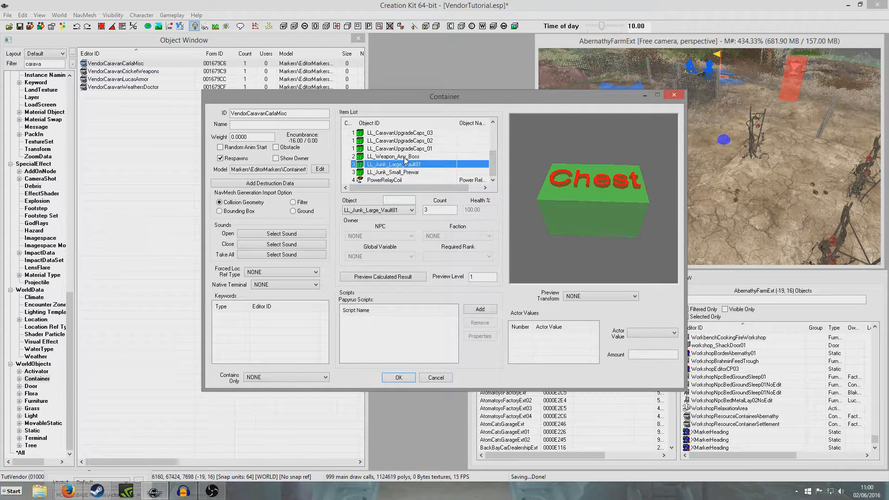
click(405, 158)
click(402, 149)
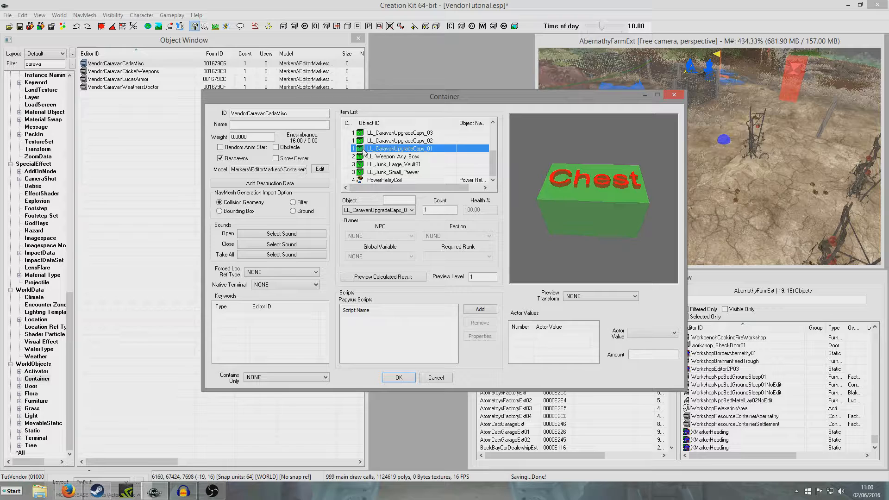
scroll(384, 155, up, 3)
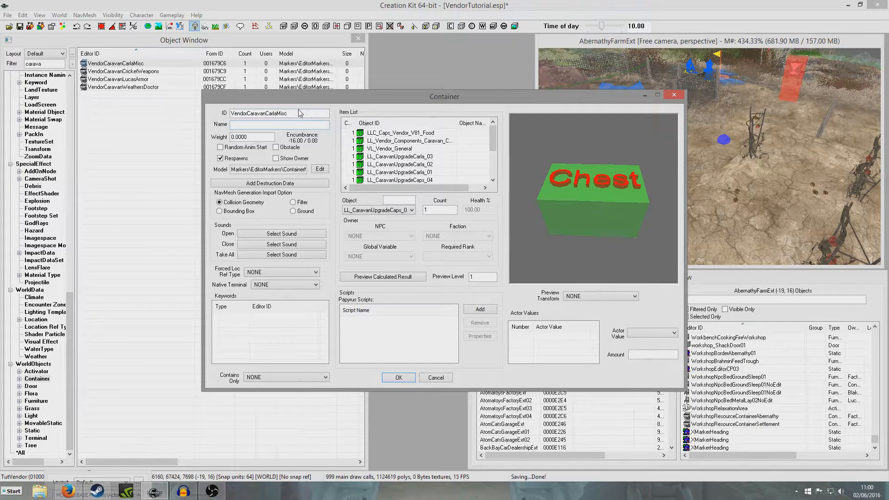
- Save the caravan vendor container as a new container with the ID TutVendorChest
double_click(278, 113)
text(TutVendorChest)
click(399, 377)
click(469, 288)
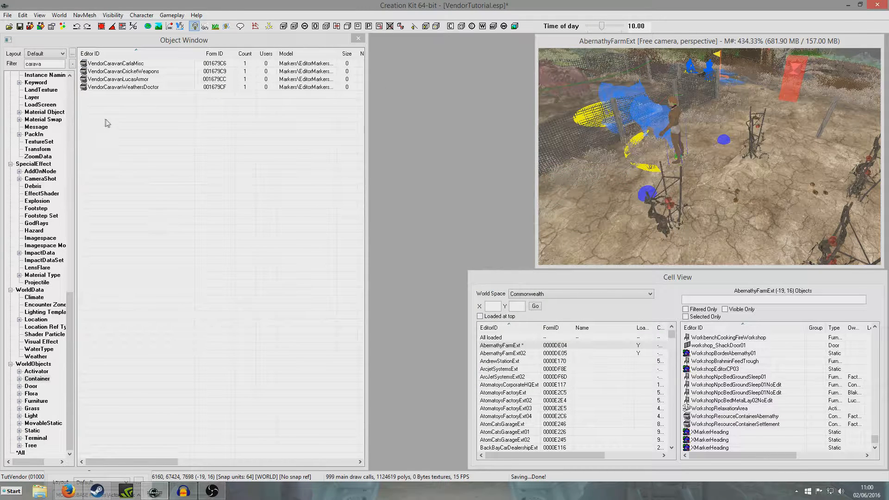
- Filter the containers by "tutvendor", place TutVendorChest in the AbernathyFarmExt cell and lower it beneath the terrain
click(25, 64)
text(tutvendor)
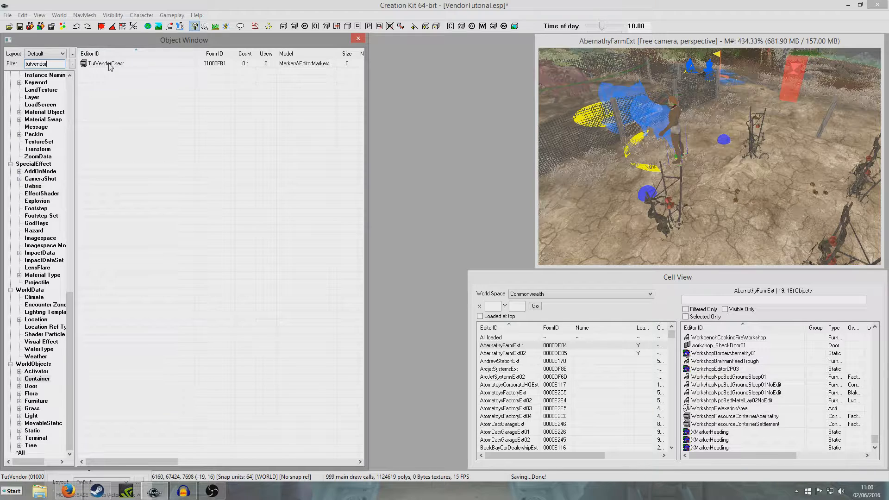
drag(110, 66, 630, 180)
mouse_move(719, 132)
mouse_down()
mouse_move(738, 139)
mouse_move(723, 165)
mouse_move(714, 235)
mouse_up()
scroll(740, 112, up, 5)
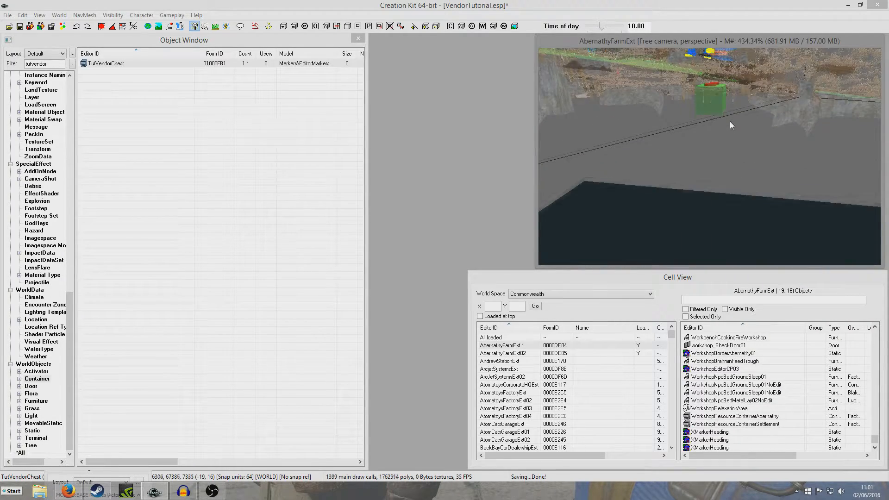
shift+middle_drag(730, 121, 732, 149)
middle_drag(718, 107, 741, 199)
scroll(744, 203, up, 6)
middle_drag(797, 171, 708, 205)
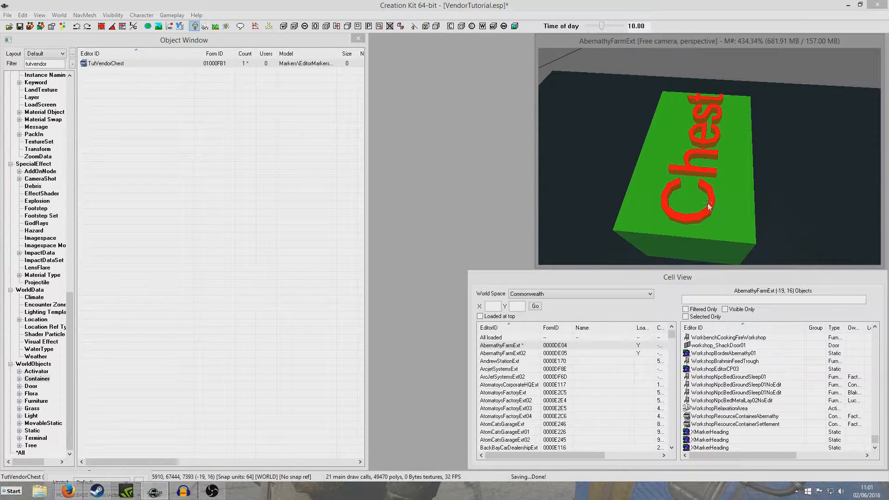
click(708, 206)
shift+middle_drag(765, 199, 728, 176)
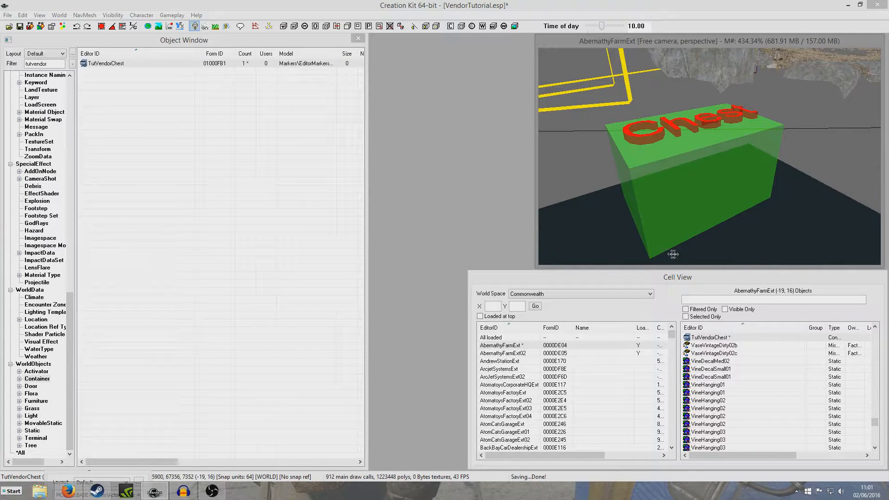
scroll(671, 255, down, 2)
- Create a new faction with the ID TutVendorFaction and the name Vendor Faction
drag(68, 325, 57, 92)
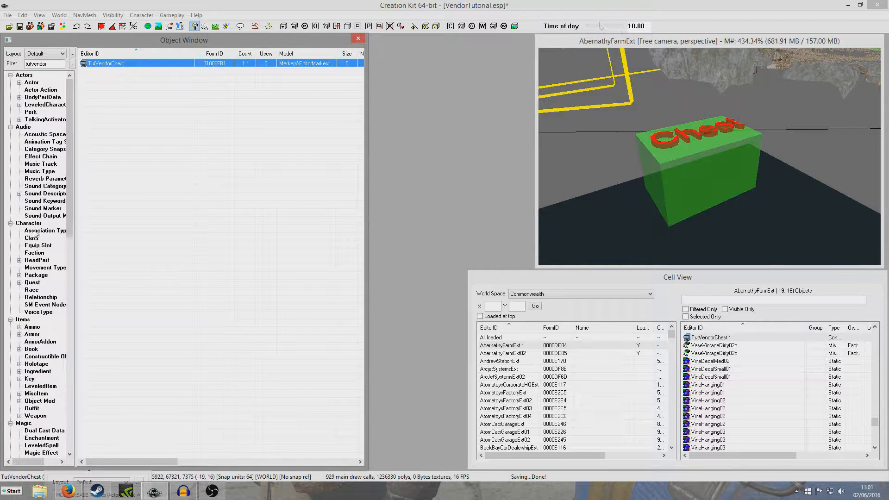
click(39, 254)
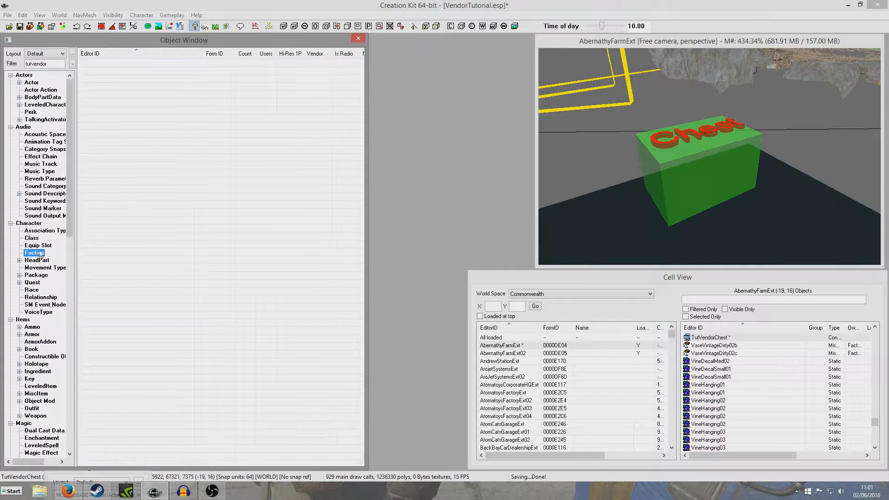
right_click(124, 103)
click(135, 105)
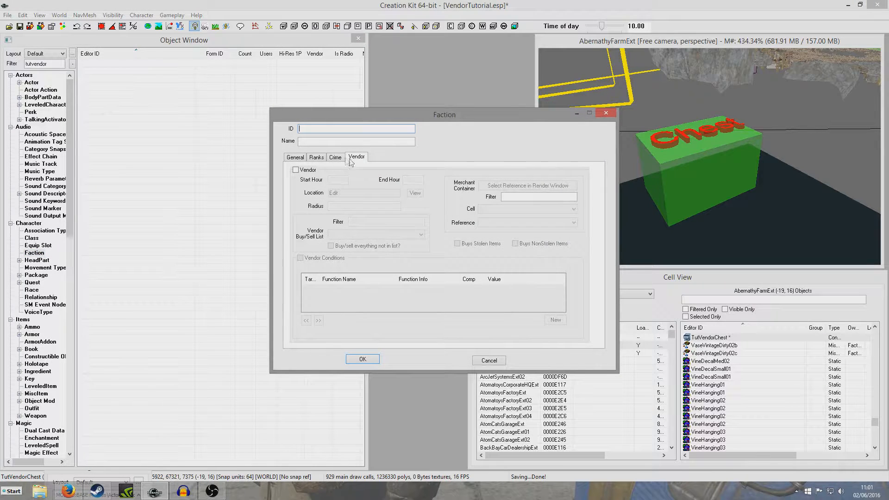
click(294, 157)
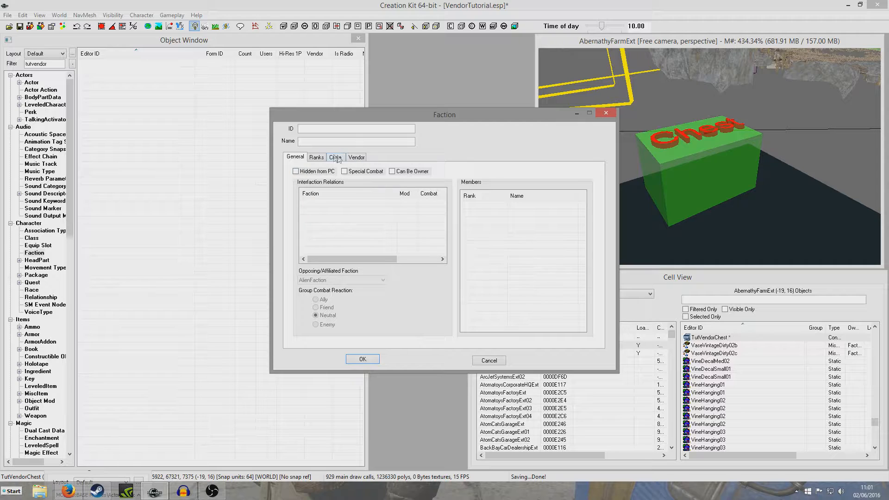
click(356, 158)
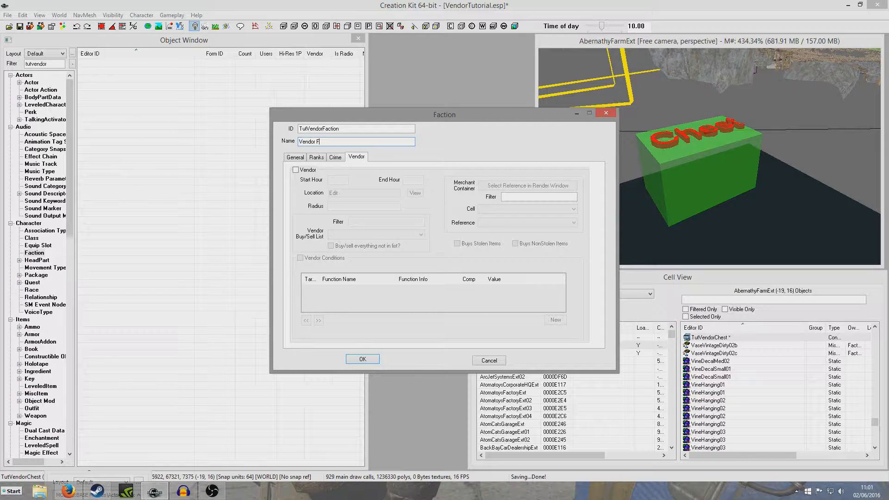
- Enable the faction as a vendor from hour 0 to 24, with the location Near Self and a radius of 200
click(296, 170)
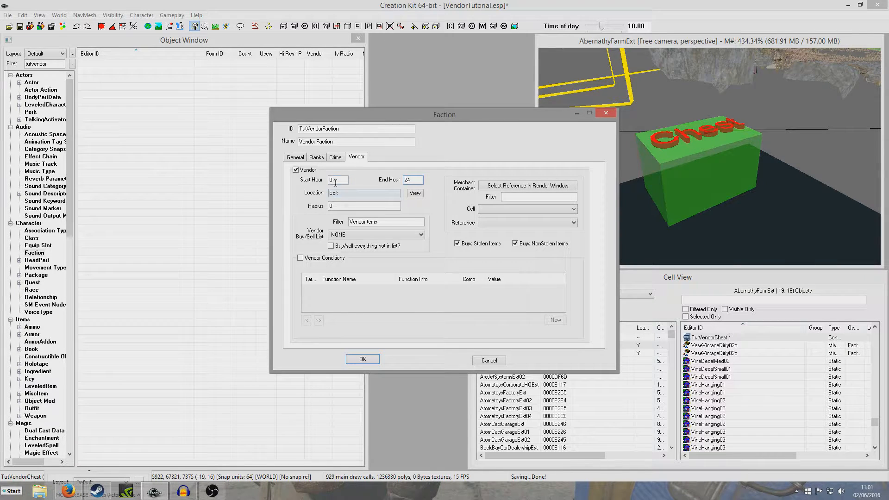
click(352, 197)
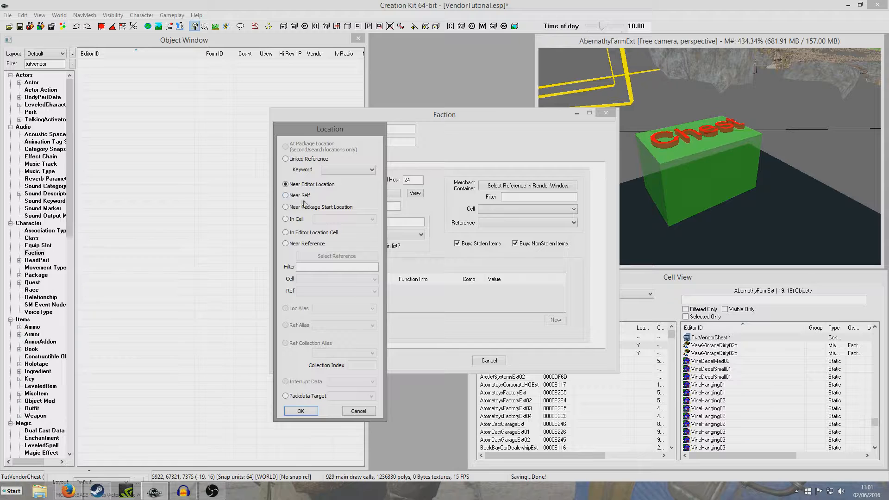
click(300, 410)
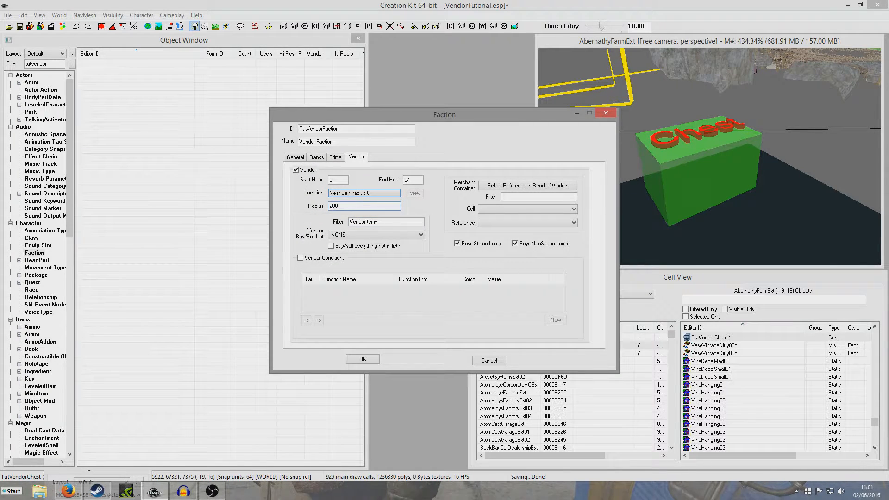
- Set the buy/sell list to VendorItemsMisc, also allow everything not in the list, and assign the placed TutVendorChest as the merchant container
click(388, 238)
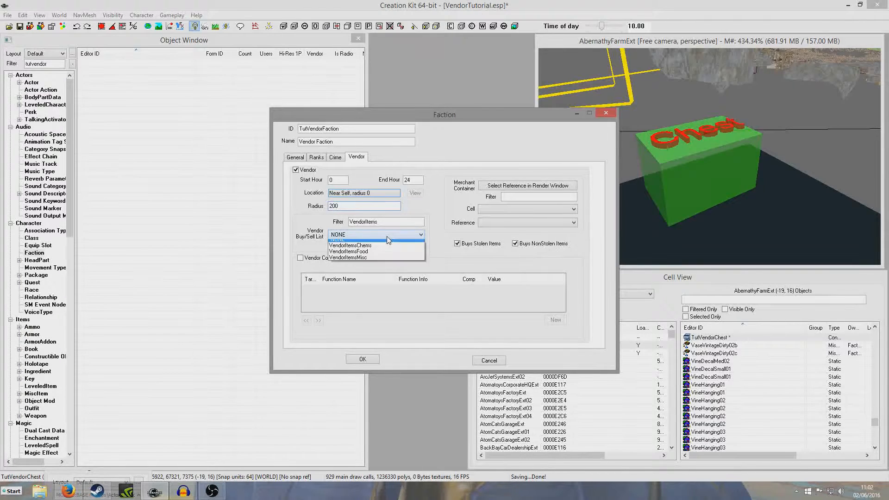
click(383, 261)
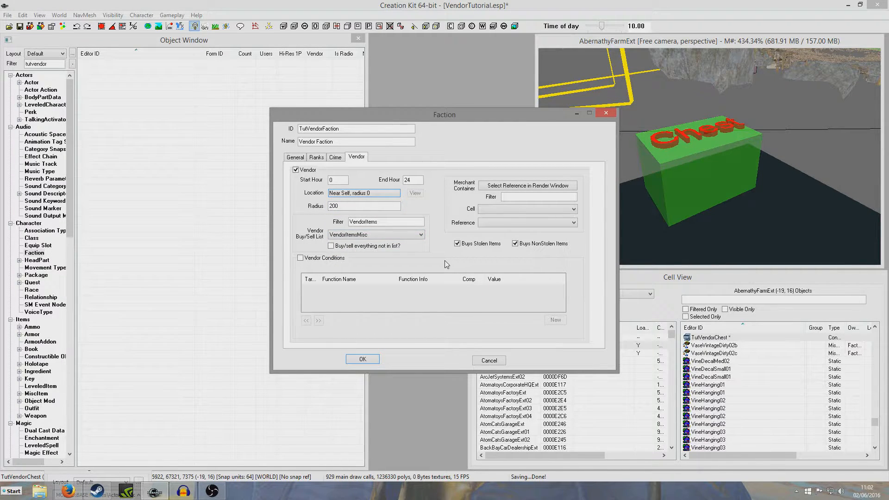
click(331, 246)
click(405, 235)
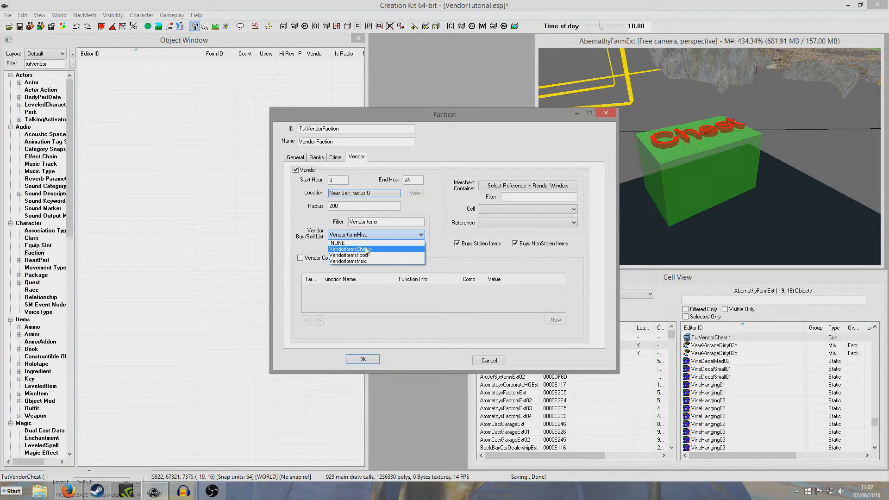
click(366, 261)
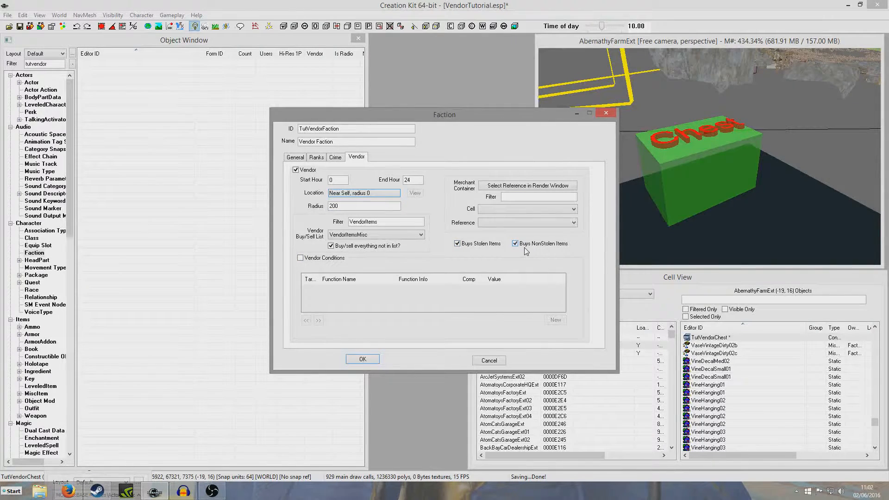
click(536, 185)
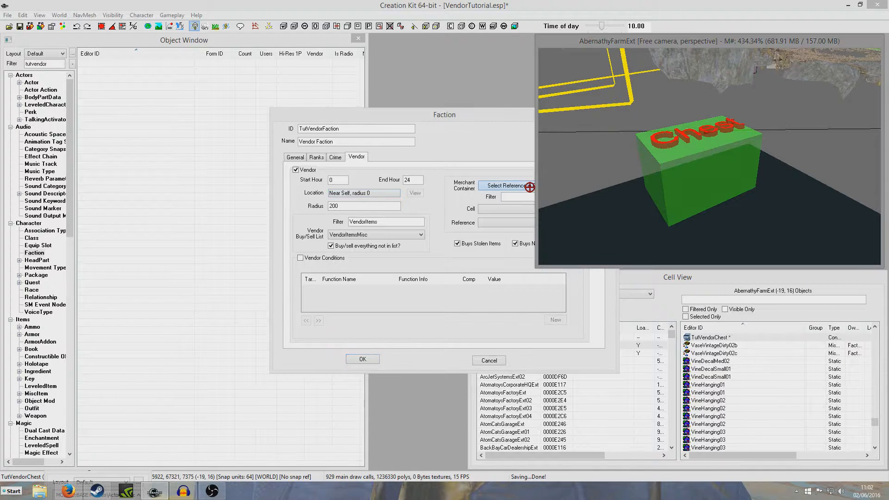
double_click(660, 182)
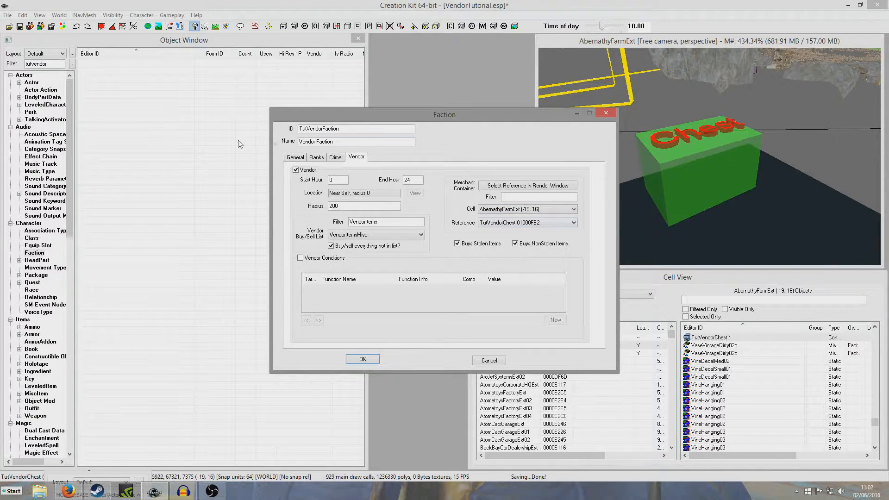
- Try to add the TutVendor actor directly to the faction's Members list
click(295, 158)
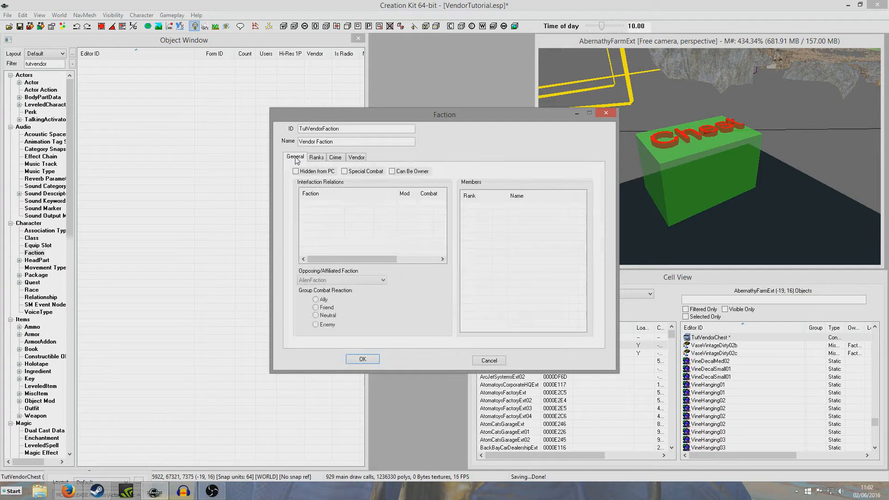
click(30, 83)
drag(94, 63, 498, 245)
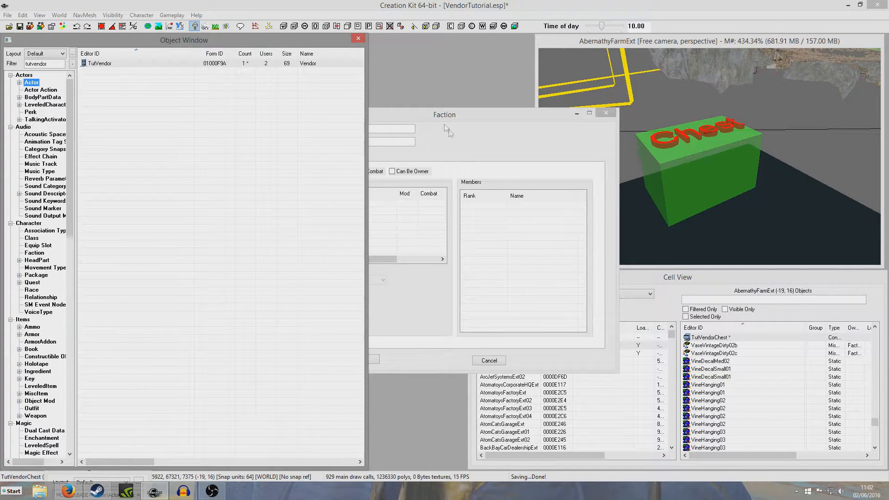
click(435, 114)
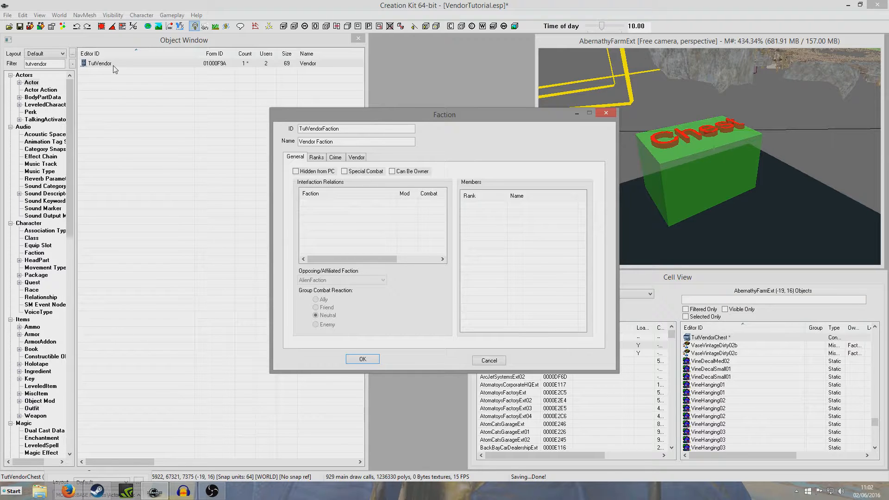
click(316, 158)
click(300, 160)
drag(102, 63, 473, 245)
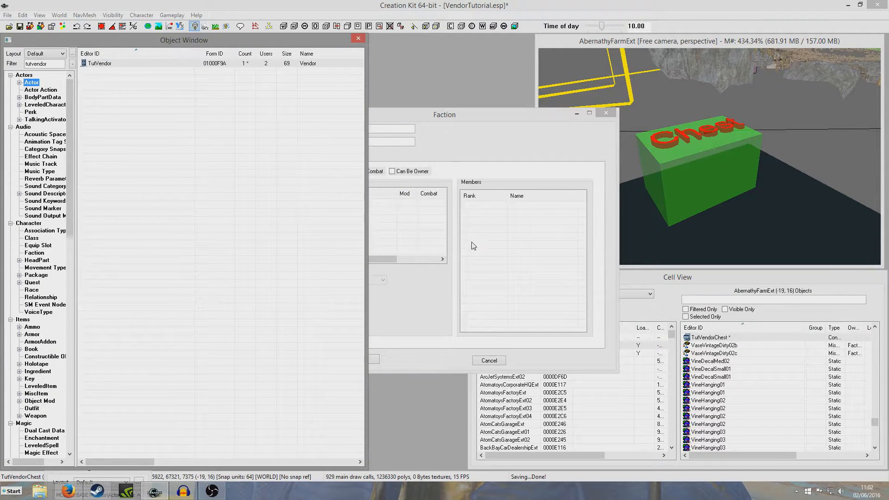
click(465, 143)
- Confirm the new faction, assign TutVendorFaction to the TutVendor actor and save the plugin
click(362, 359)
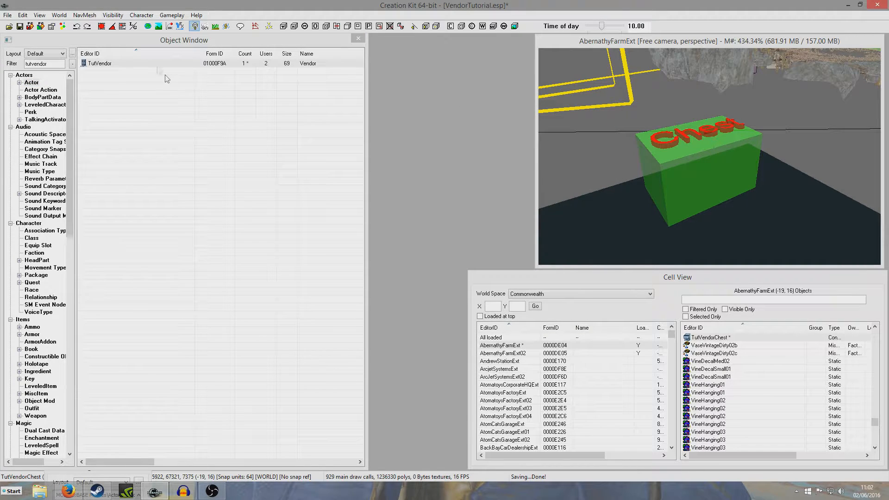
double_click(153, 63)
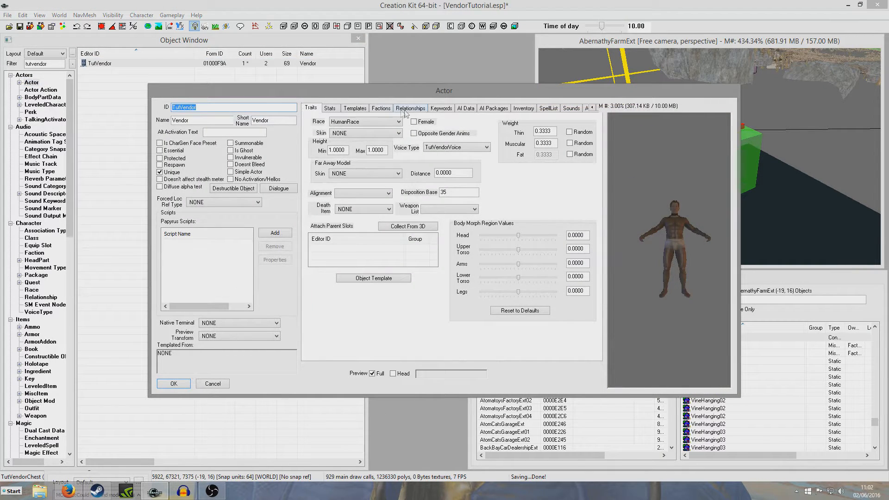
click(389, 110)
right_click(356, 157)
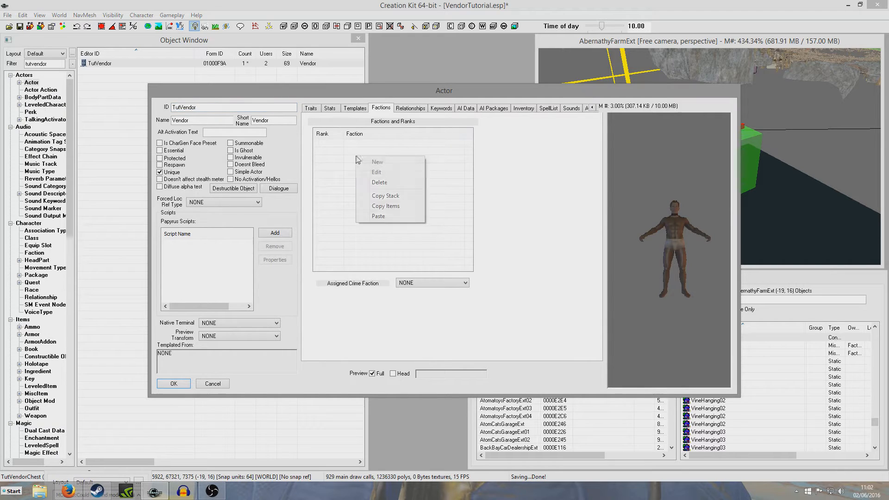
click(377, 162)
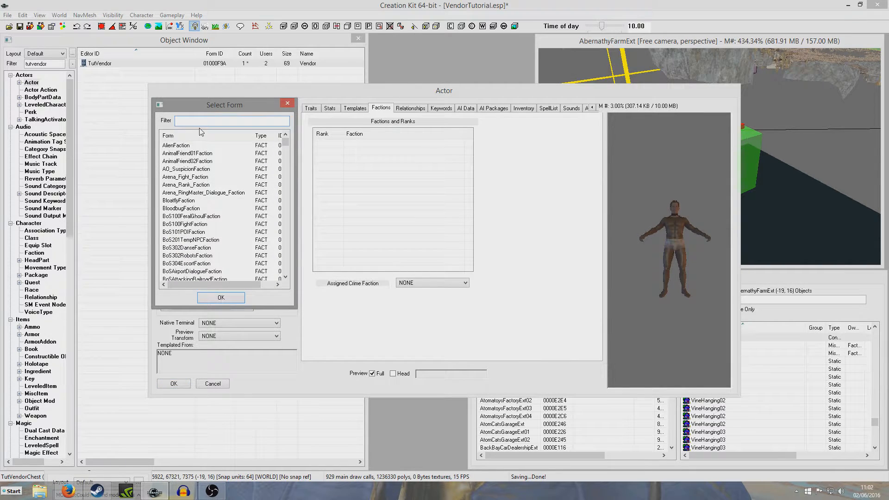
text(tutv)
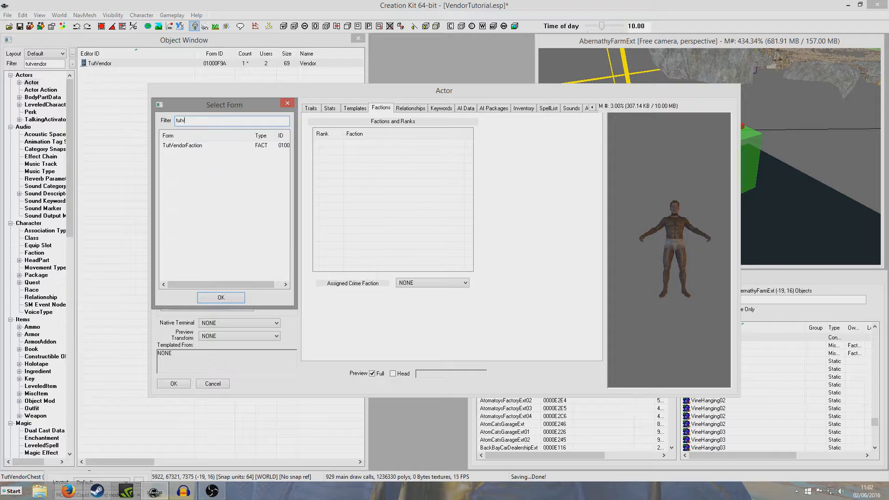
double_click(191, 147)
click(173, 384)
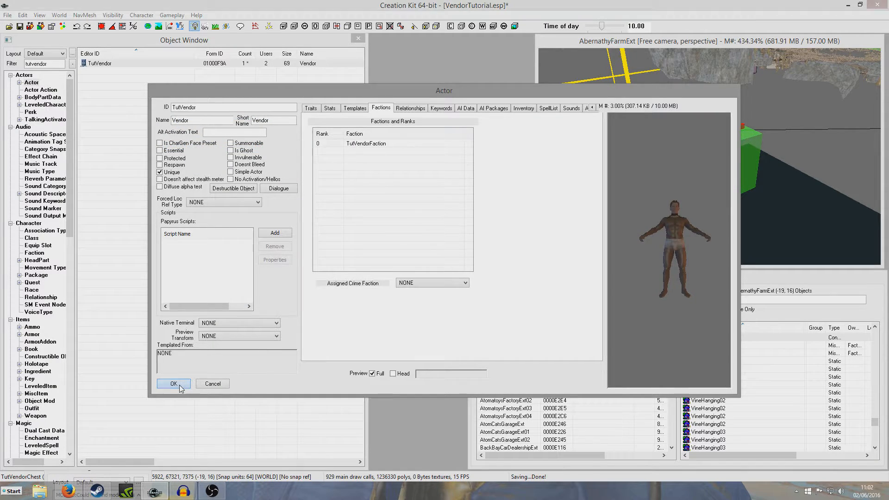
click(19, 27)
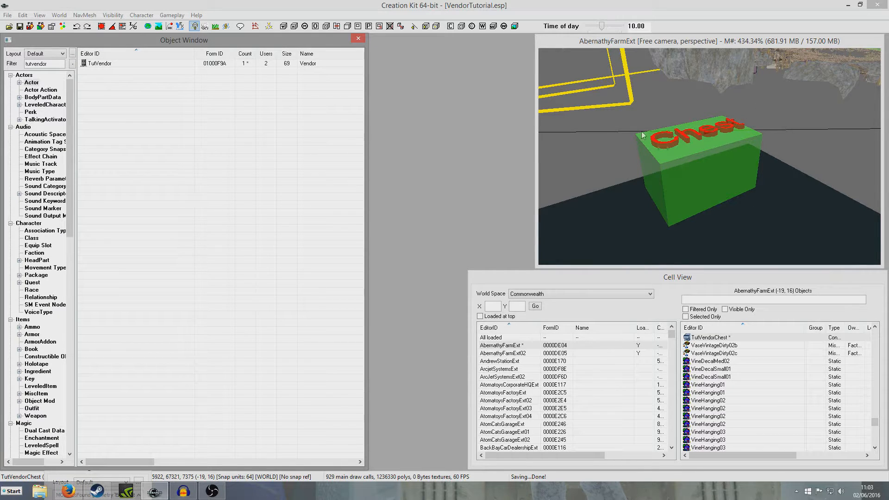
- Examine the placed TutVendor actor in the AbernathyFarmExt cell and the area beneath the terrain
click(690, 170)
scroll(693, 173, down, 5)
middle_drag(693, 173, 692, 223)
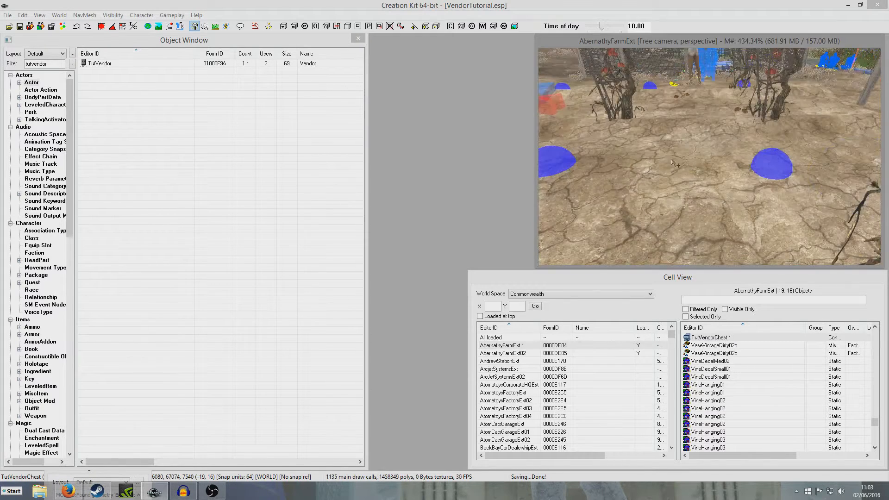
scroll(718, 140, up, 2)
click(694, 128)
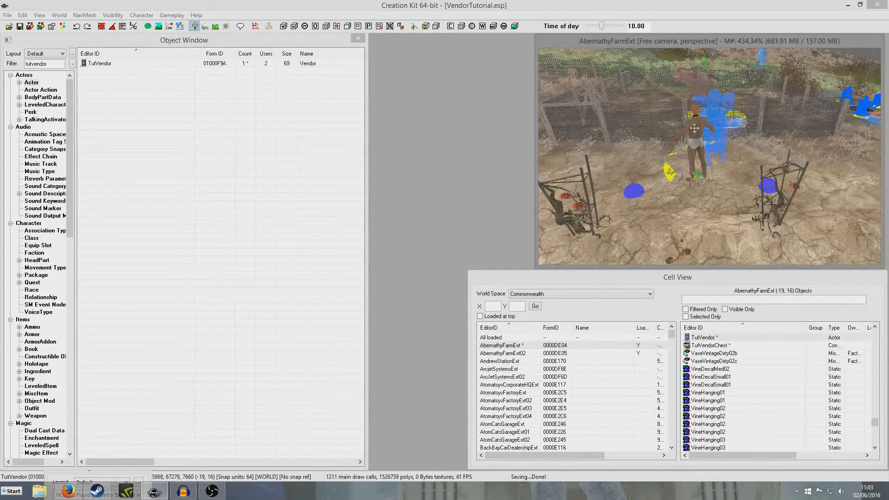
shift+middle_drag(641, 195, 729, 208)
scroll(723, 184, up, 5)
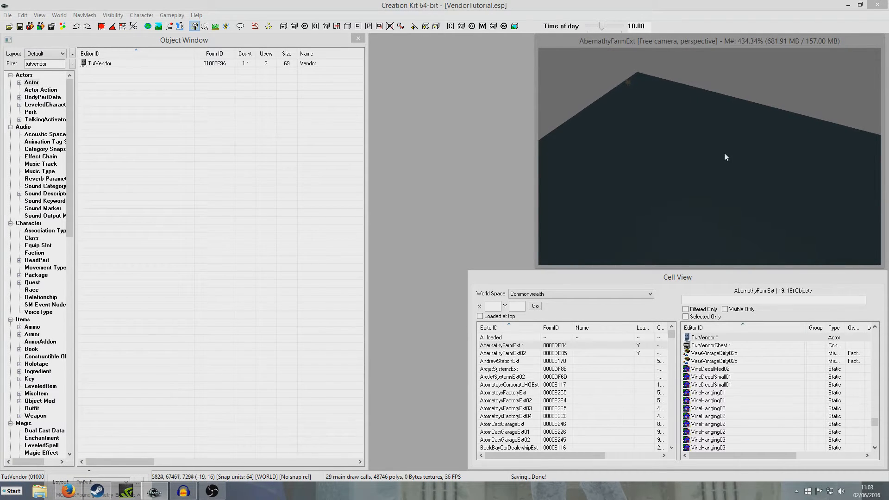
scroll(725, 139, down, 5)
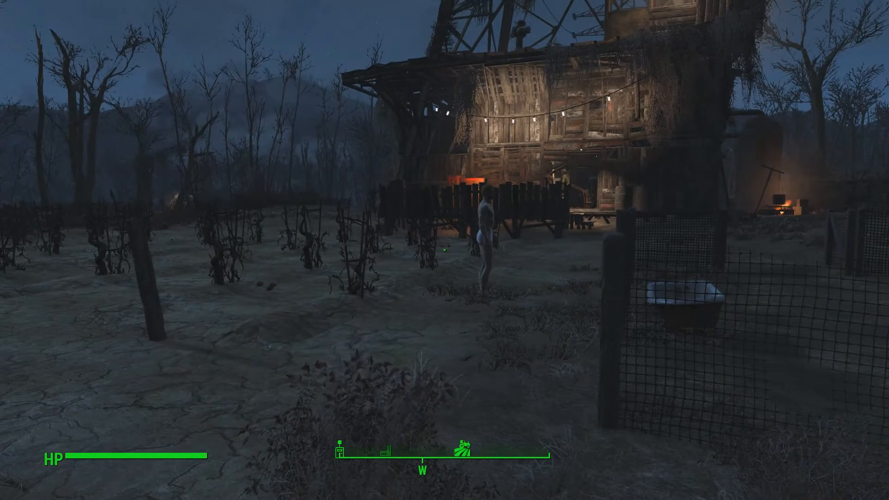
- In Fallout 4, walk up to the vendor NPC, talk to him and choose the reply "Yes, I'd like to see them"
key(w)
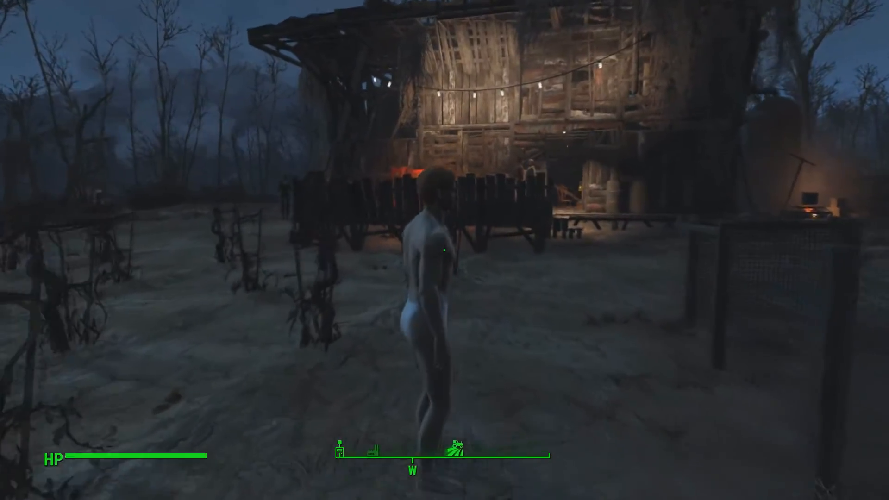
key(e)
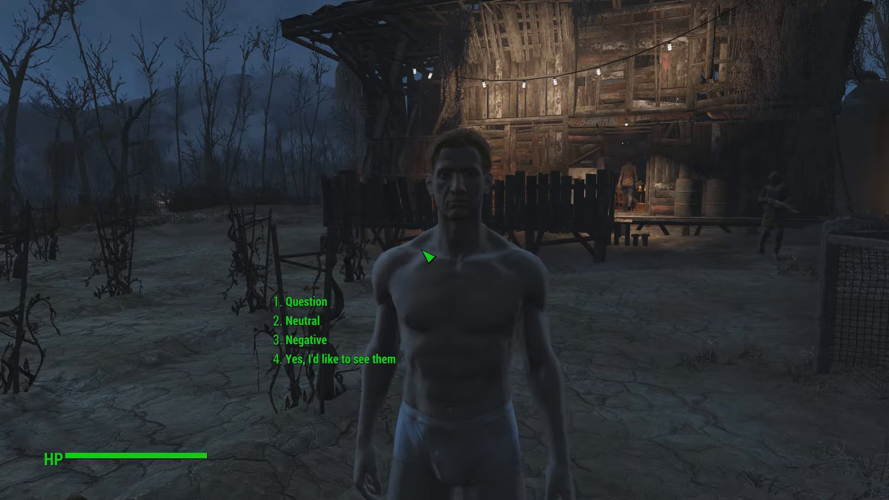
key(4)
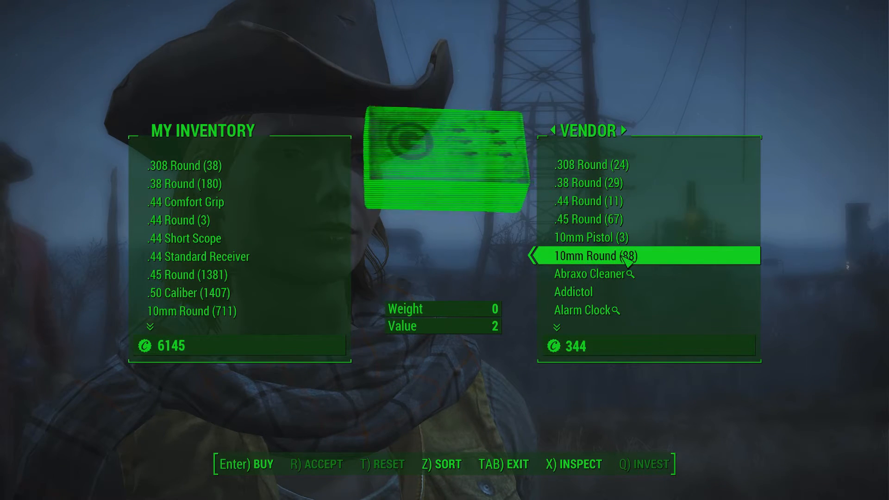
- Browse the vendor's stock in the barter screen down to the Power Relay Coil entry
scroll(627, 265, down, 12)
scroll(627, 261, down, 20)
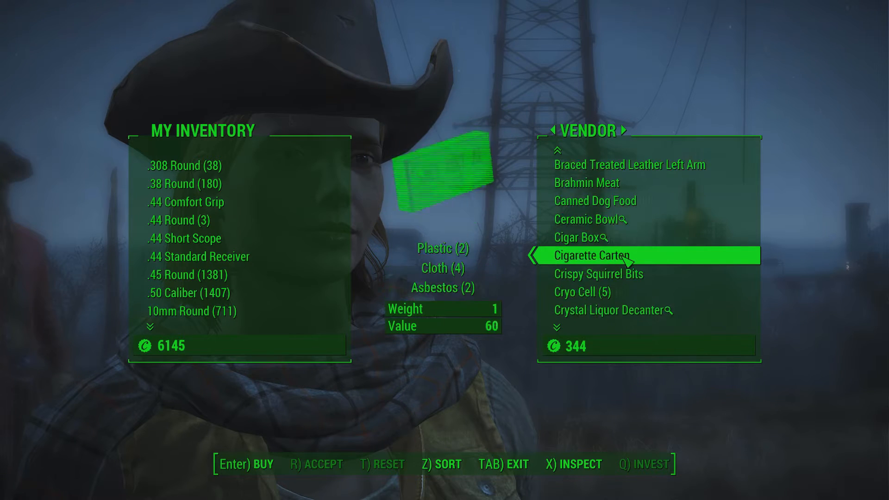
scroll(627, 261, down, 11)
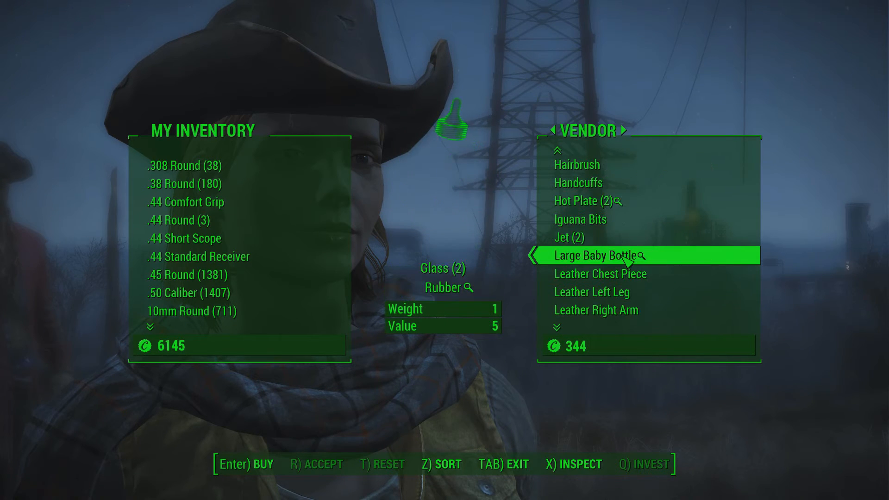
scroll(627, 260, down, 6)
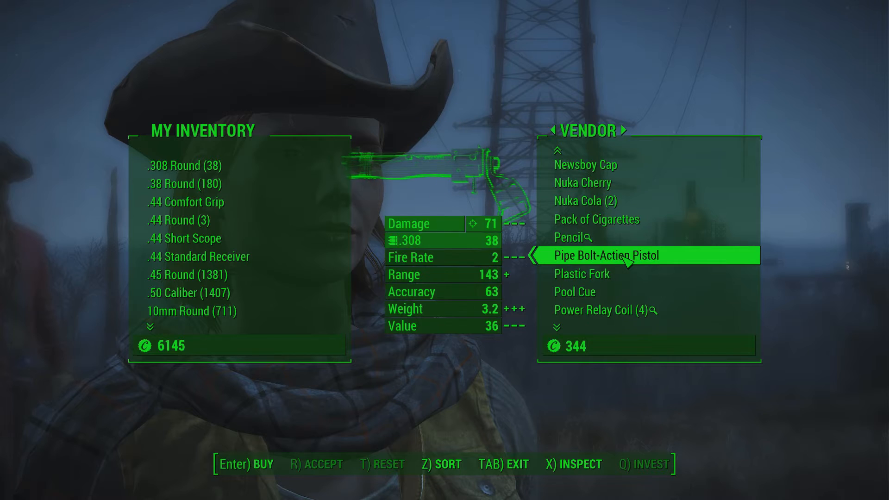
- Add the four Power Relay Coils from the vendor's stock to the purchase
click(627, 260)
click(627, 261)
click(627, 261)
click(627, 261)
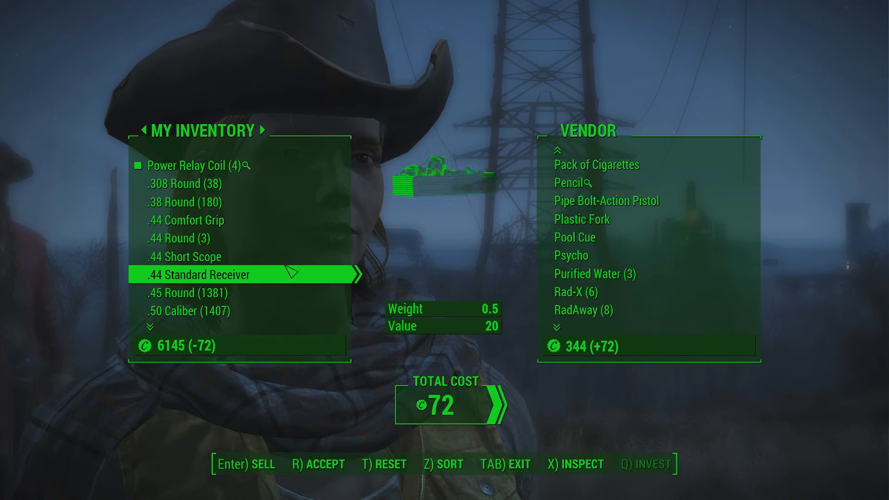
- Go through the player's own item categories, offer several items to the vendor and accept the trade together with the Power Relay Coils
key(d)
key(d)
key(d)
key(d)
key(d)
key(d)
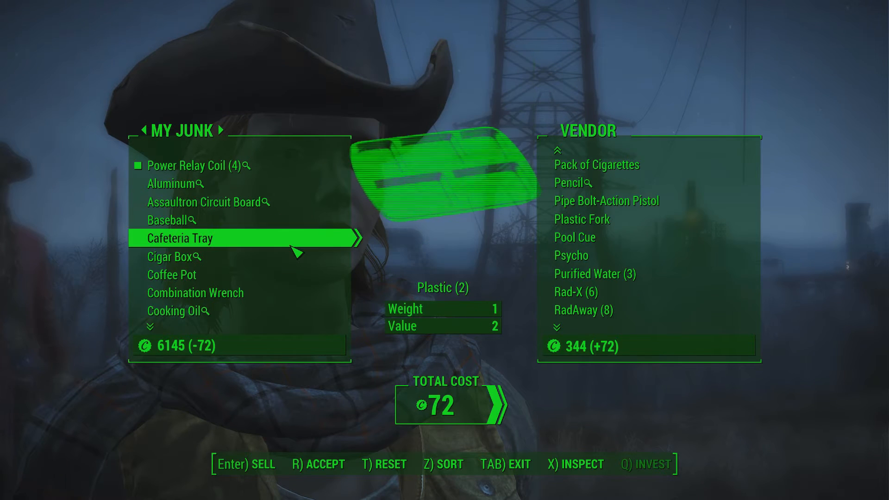
click(257, 169)
click(257, 169)
click(257, 169)
click(258, 169)
click(257, 170)
click(258, 169)
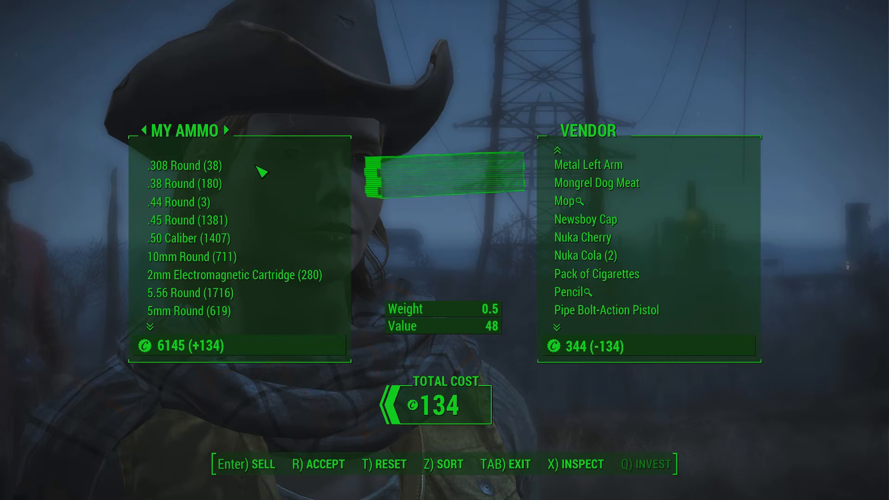
key(r)
key(Return)
- Browse the vendor's stock by category, including junk and mods, and leave the barter screen
scroll(609, 254, down, 6)
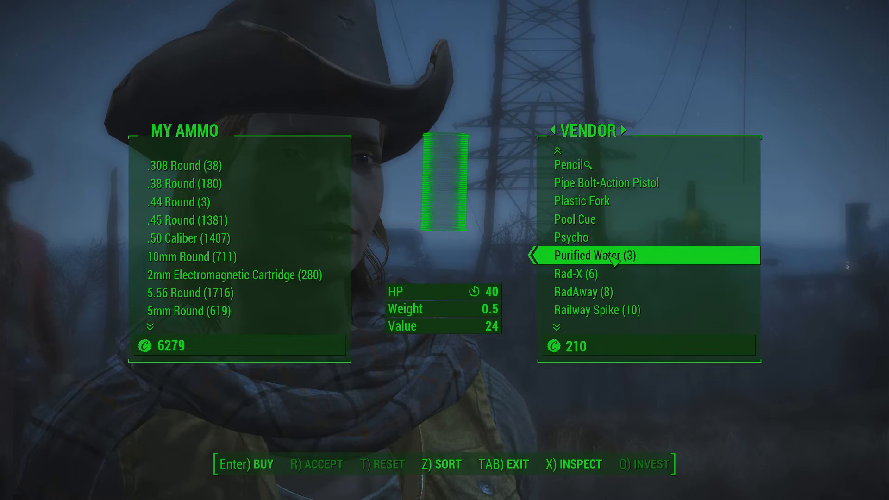
key(d)
key(d)
key(d)
key(d)
key(d)
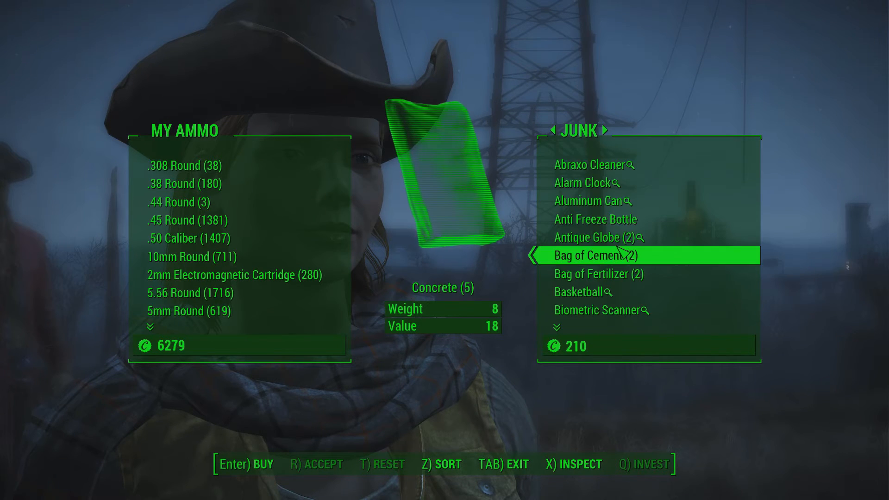
key(d)
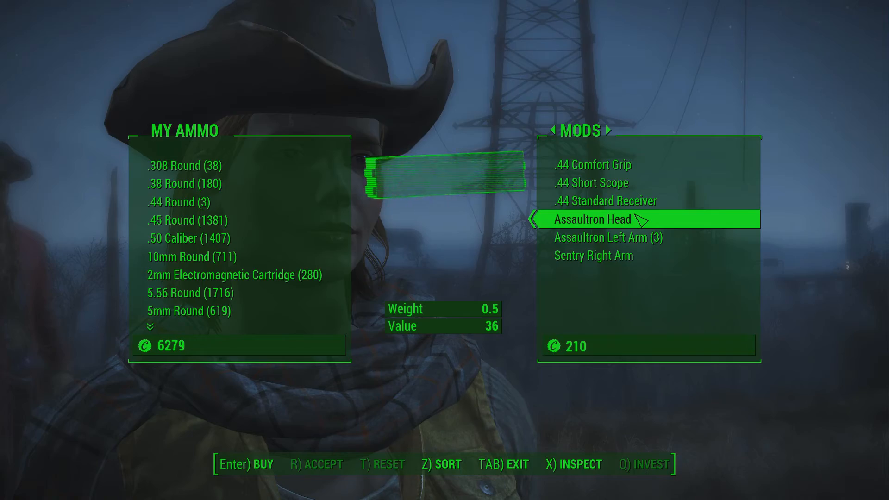
key(Tab)
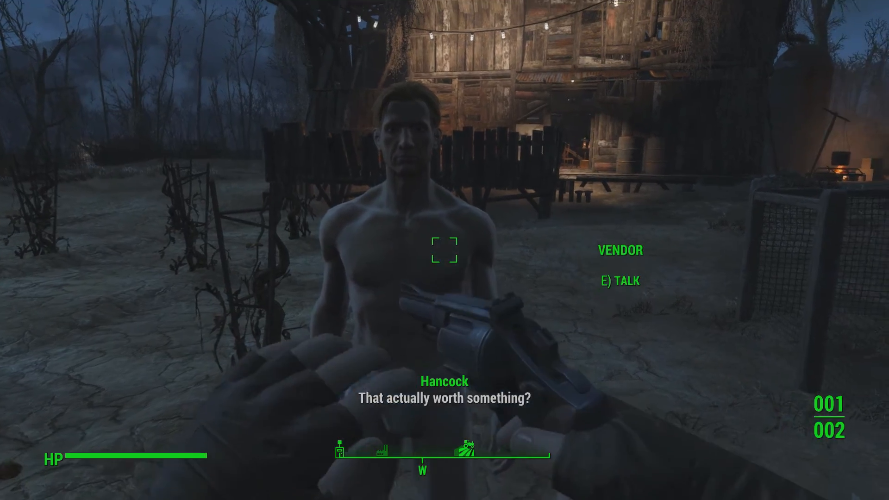
- Shoot the vendor NPC, walk up to the body and eat the corpse
click(444, 250)
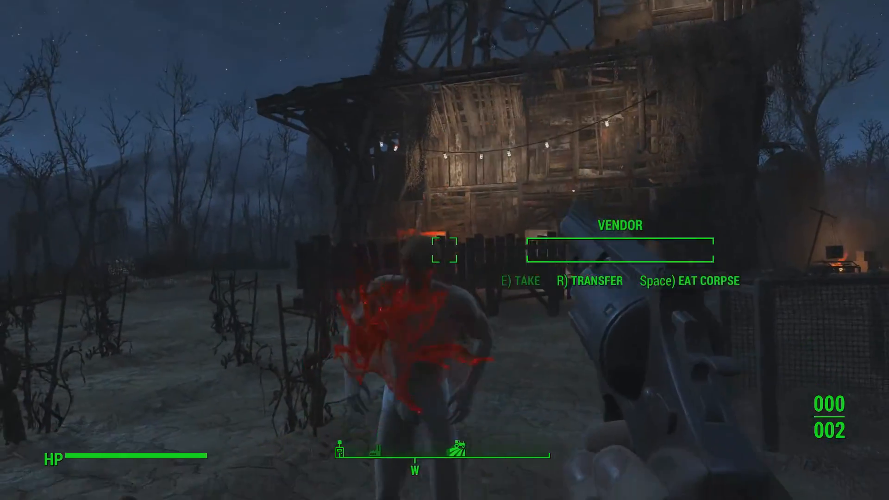
key(w)
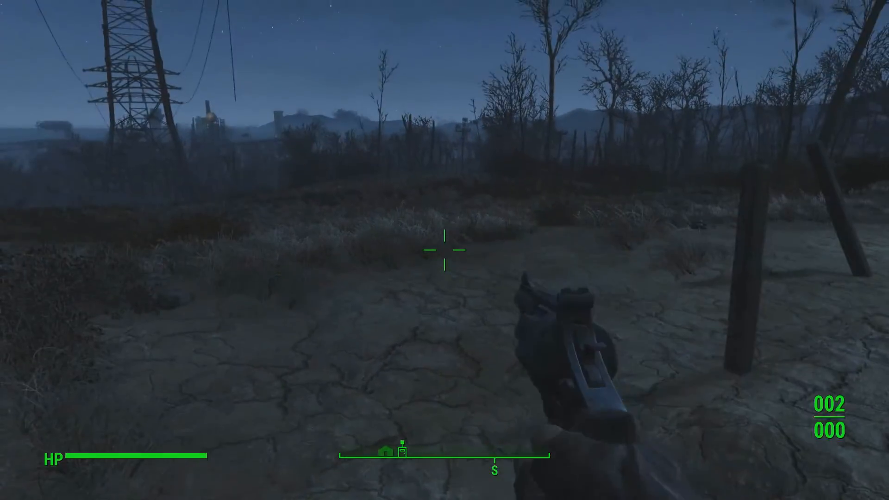
key(w)
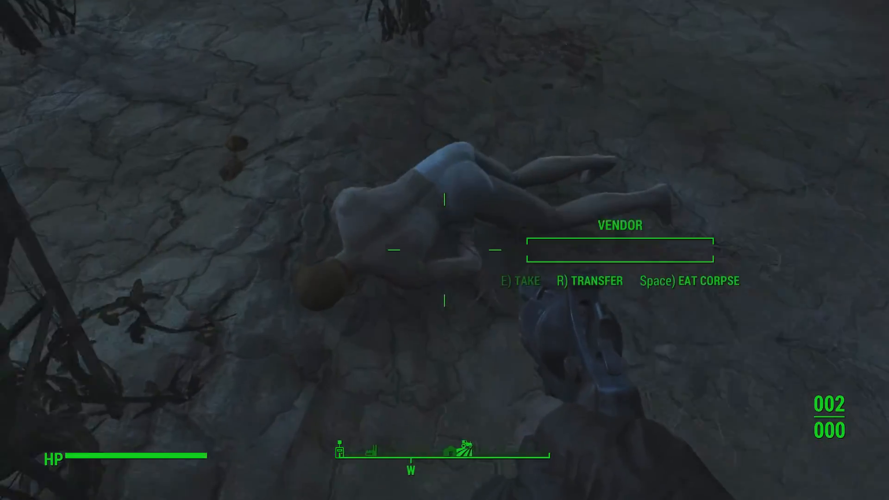
key(space)
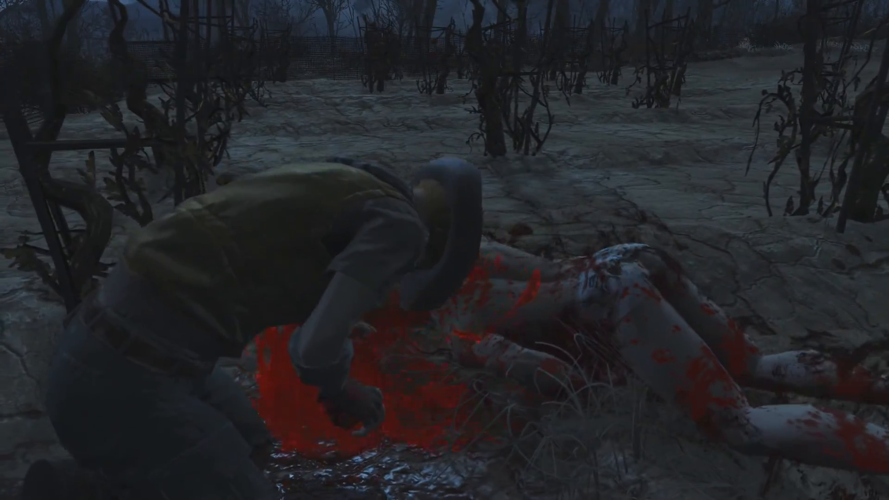